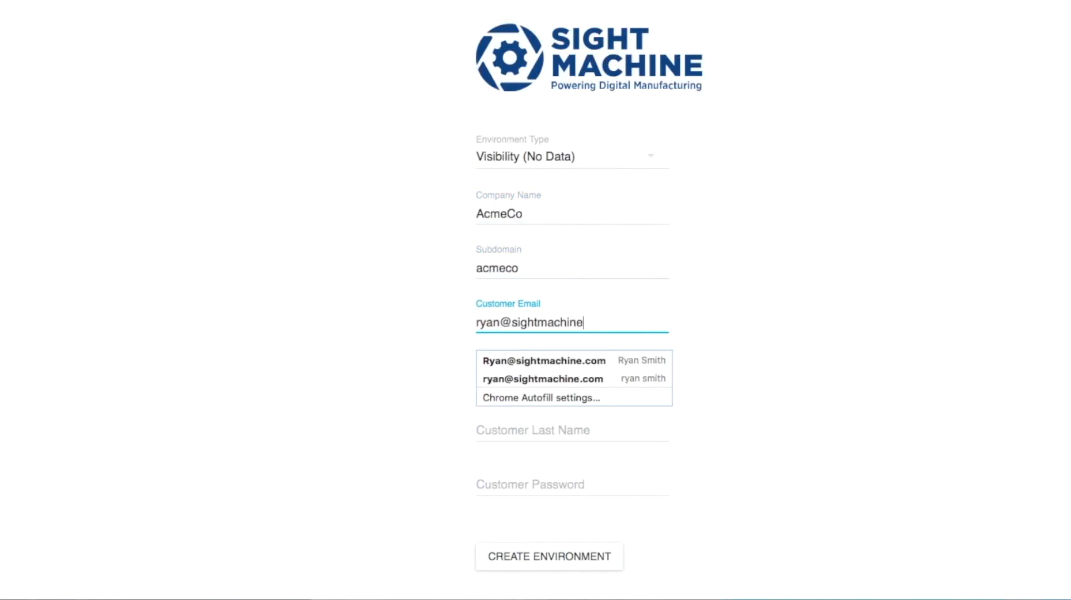
Step: Enter the customer's first name, last name and password, create the AcmeCo environment, and decline password saving
key(Tab)
key(Tab)
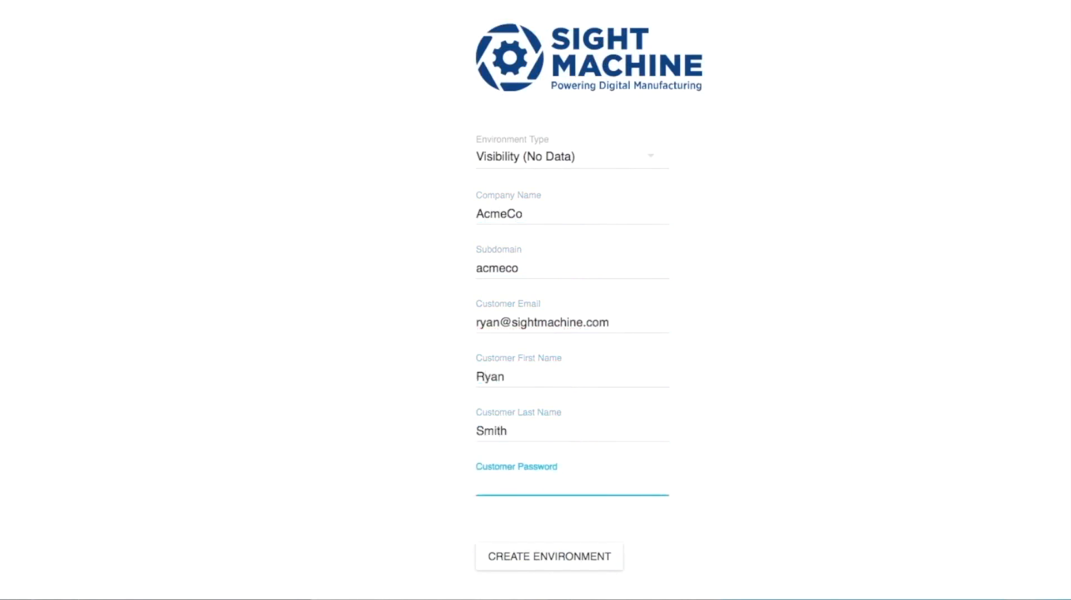
text(*************)
click(544, 561)
click(751, 87)
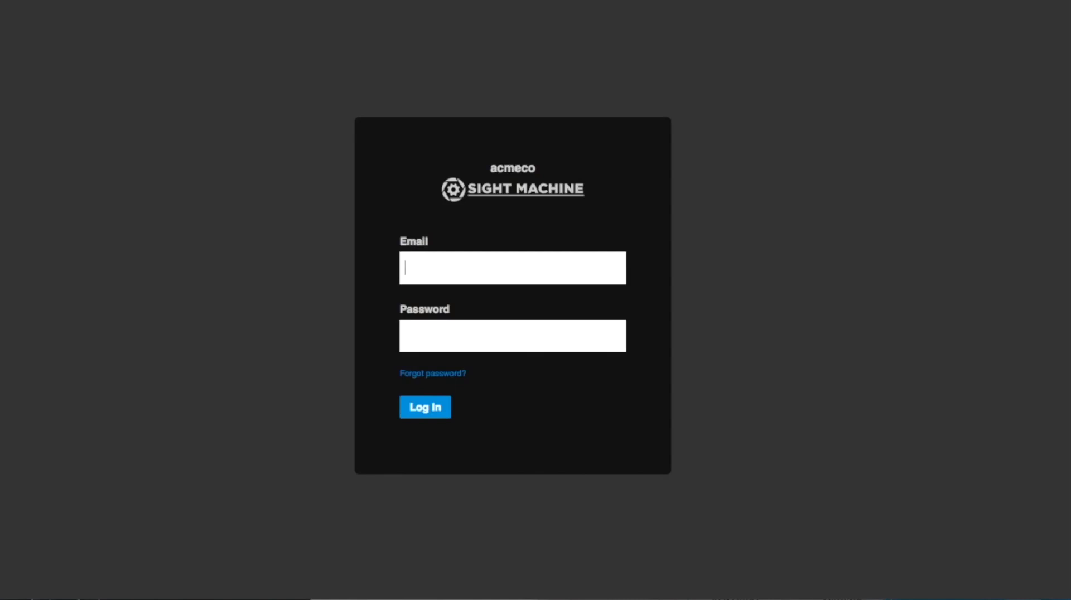
Step: Log in to the acmeco site with the saved login credentials
text(sight)
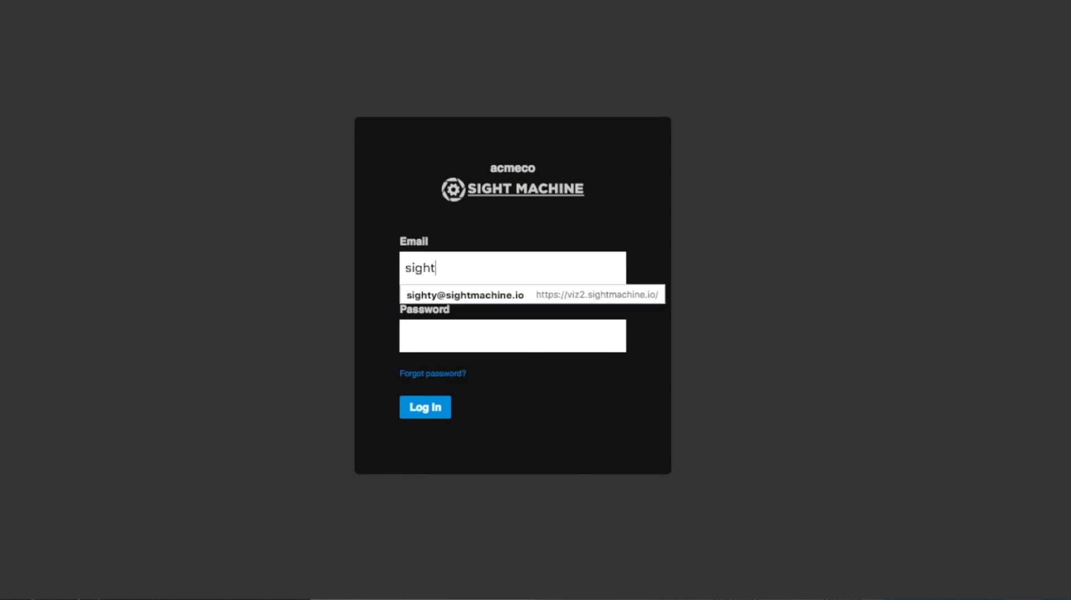
key(Down)
key(Return)
key(Tab)
key(Return)
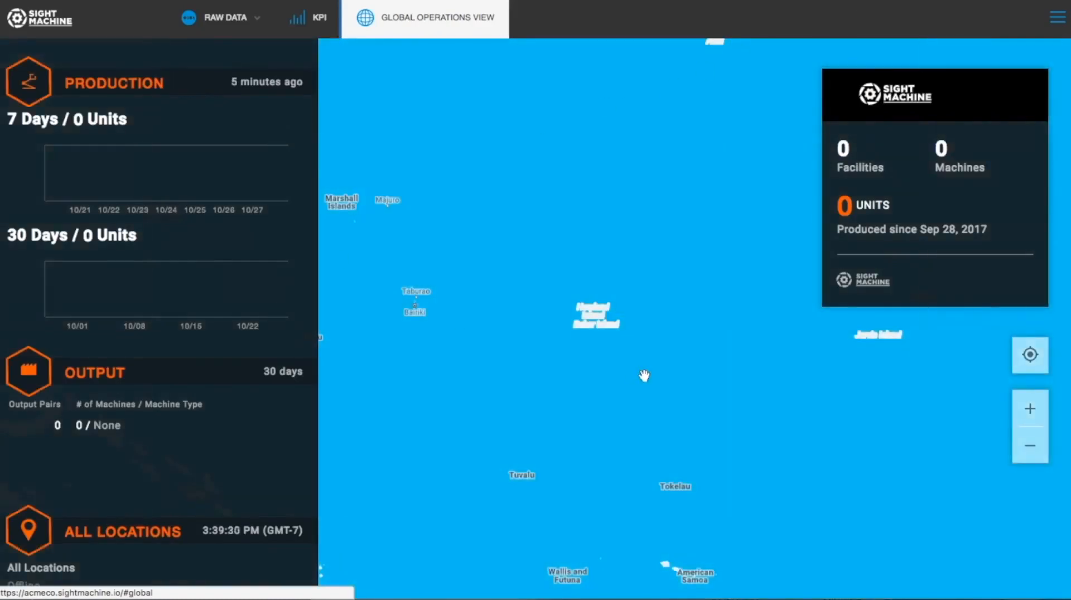
Step: Go to Digital Twin Builder's Facilities models and start adding a new facility
click(1062, 23)
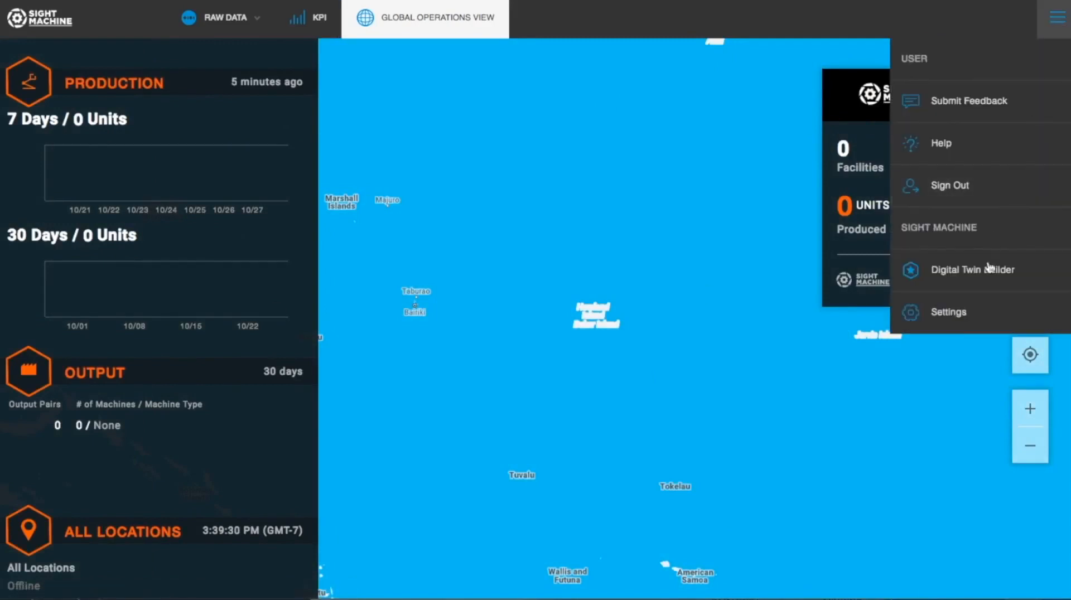
click(992, 282)
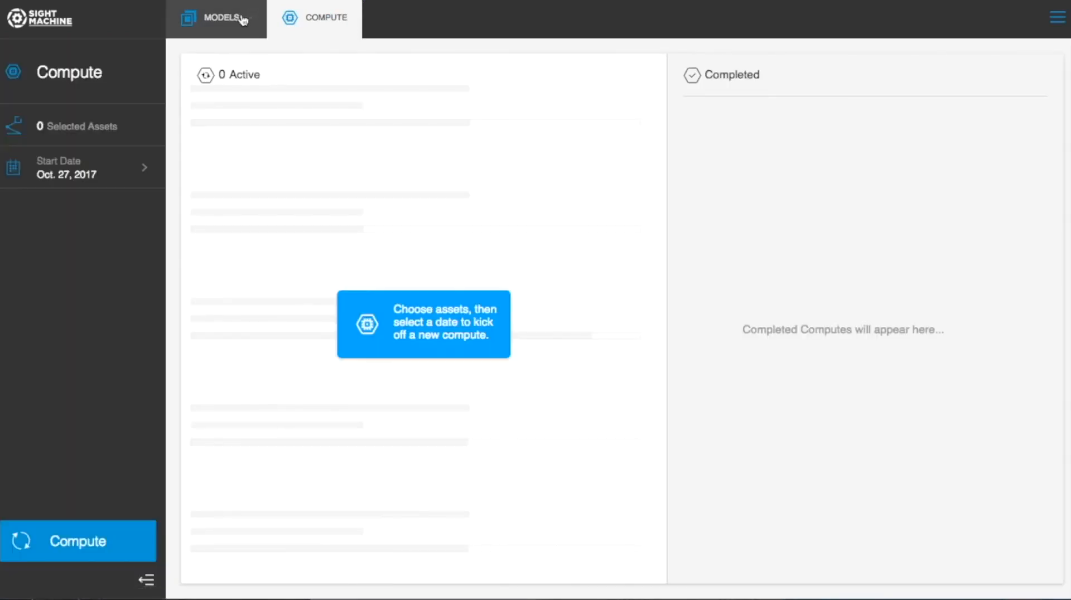
click(244, 19)
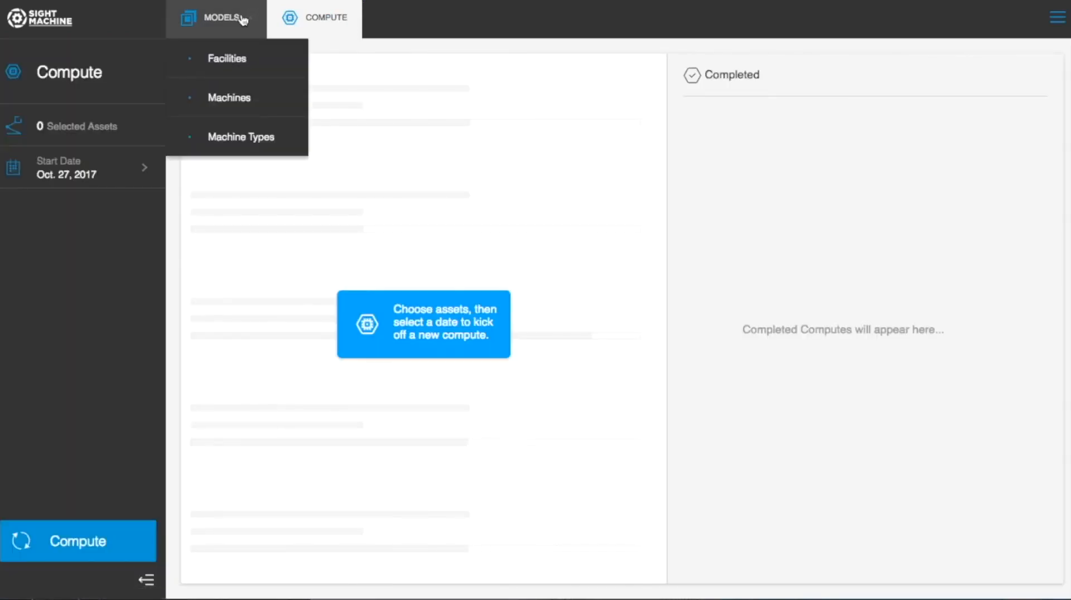
click(226, 58)
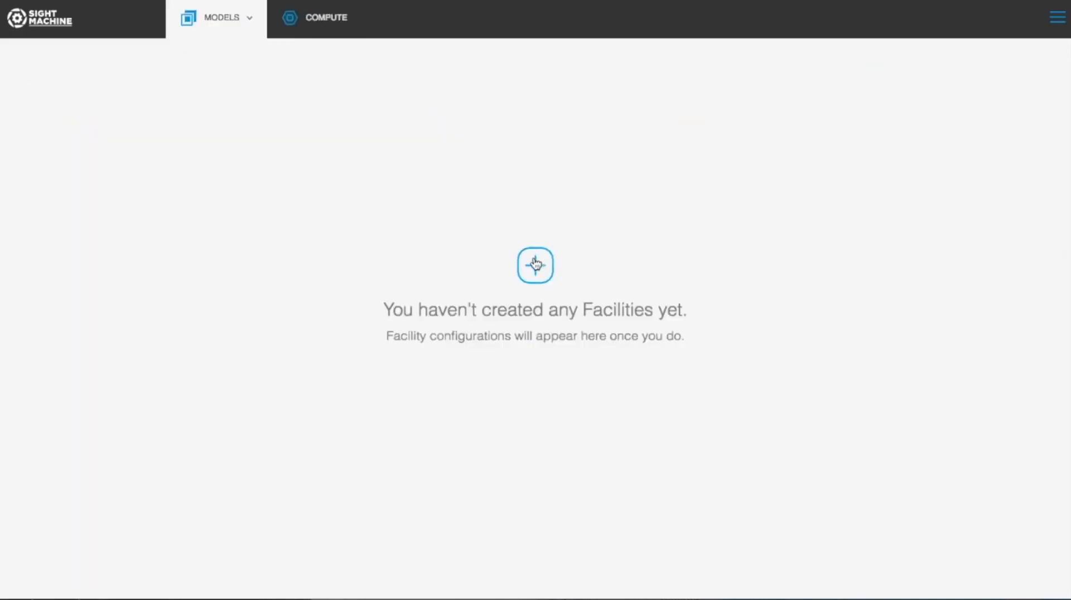
click(535, 265)
Step: Name the facility 'AcmeCo Chicago' and set its address to Chicago, IL, USA
click(244, 69)
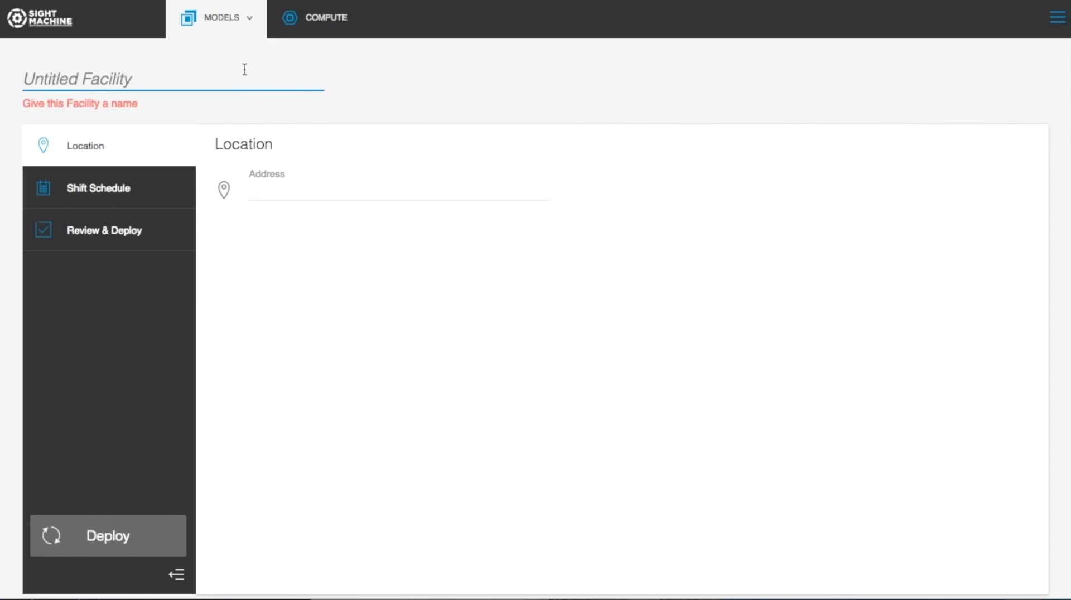
text(Acm)
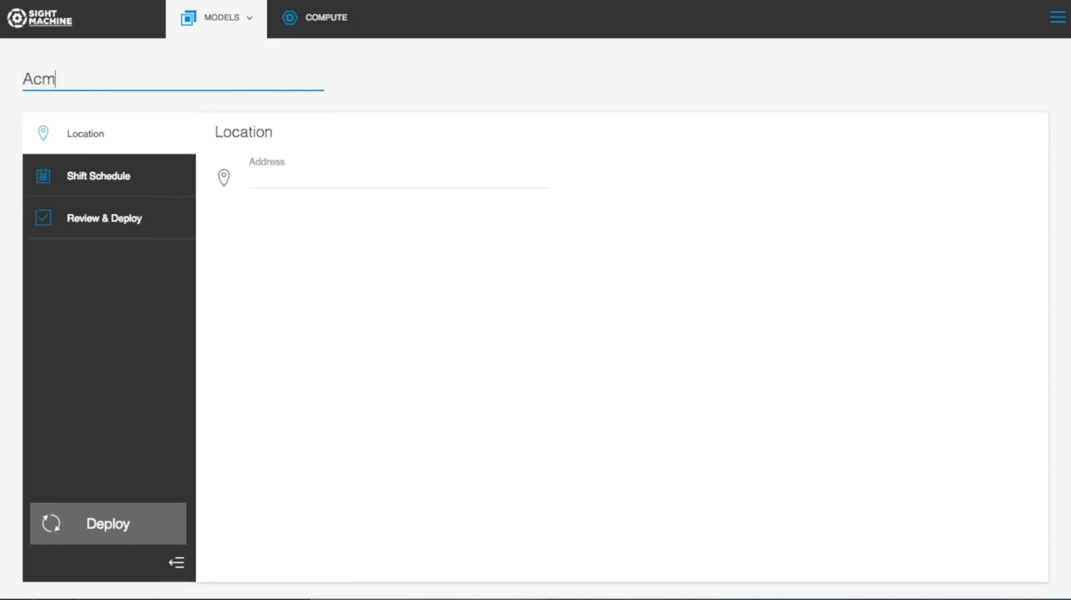
text(eCo Chicago)
click(332, 177)
text(chicago il)
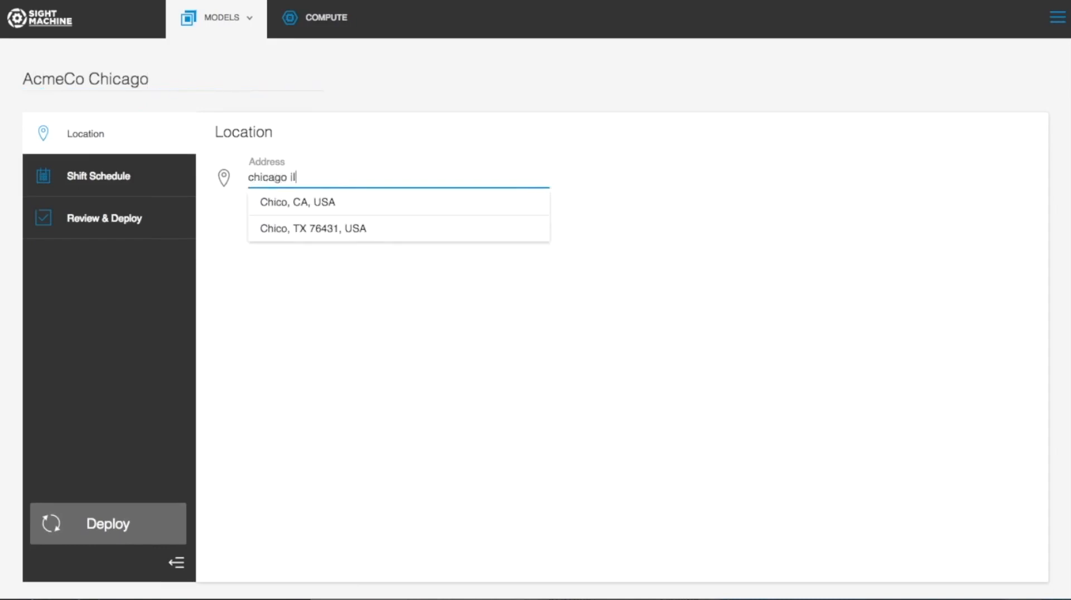
click(332, 202)
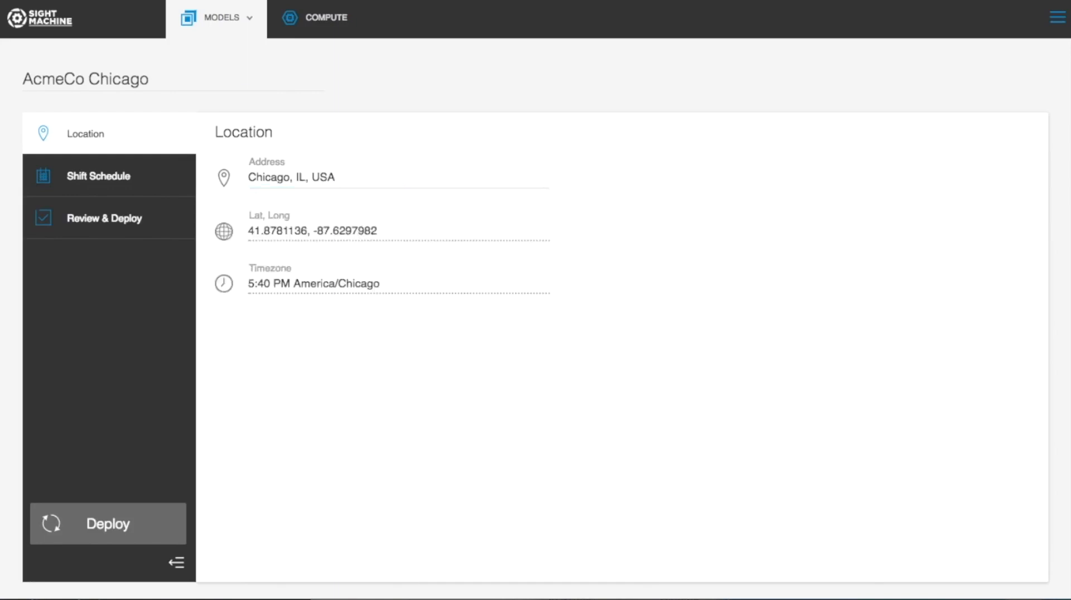
click(122, 174)
Step: Add a new shift named 'Shift 1' with shift ID 1
click(1016, 144)
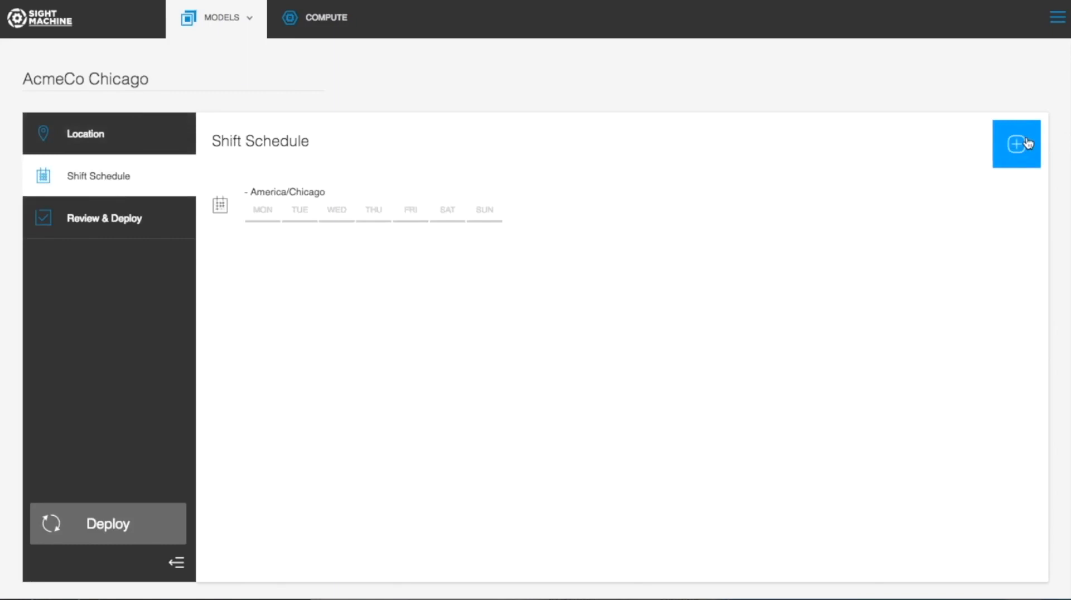
click(976, 203)
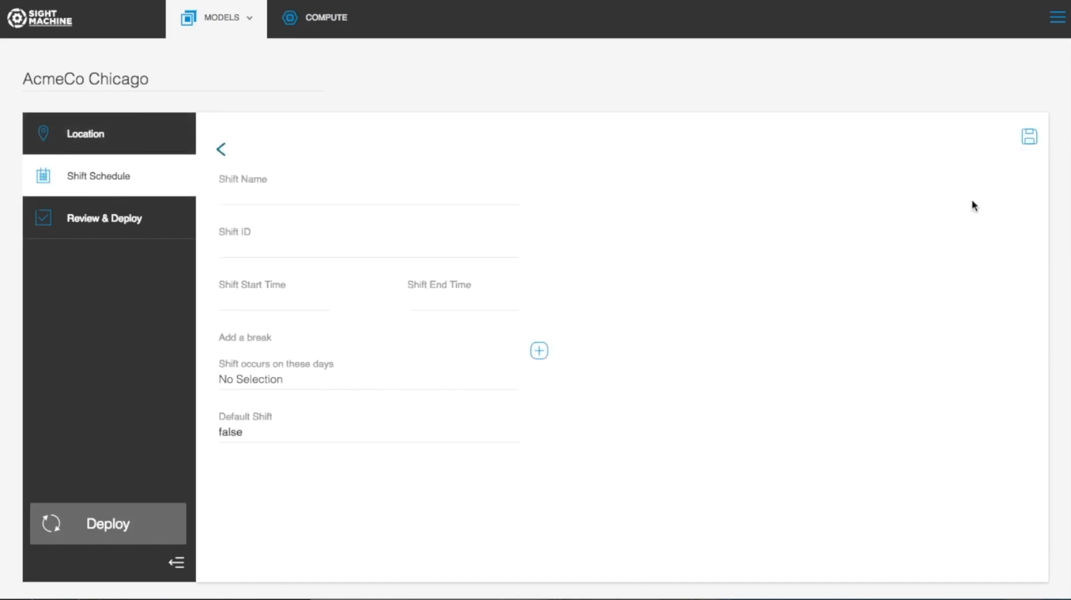
click(338, 187)
text(Shift 1)
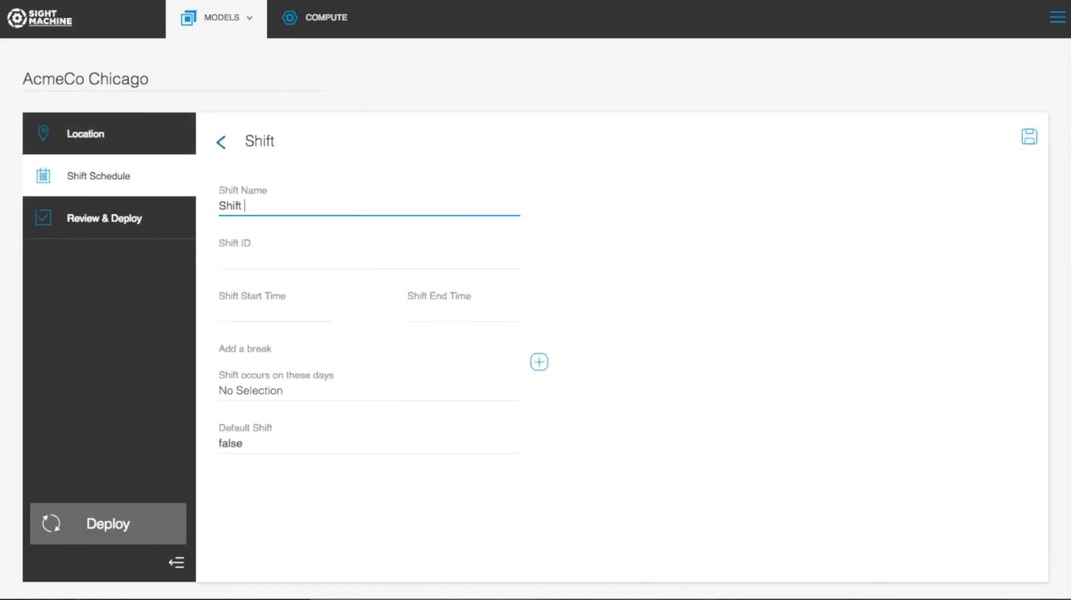
click(274, 261)
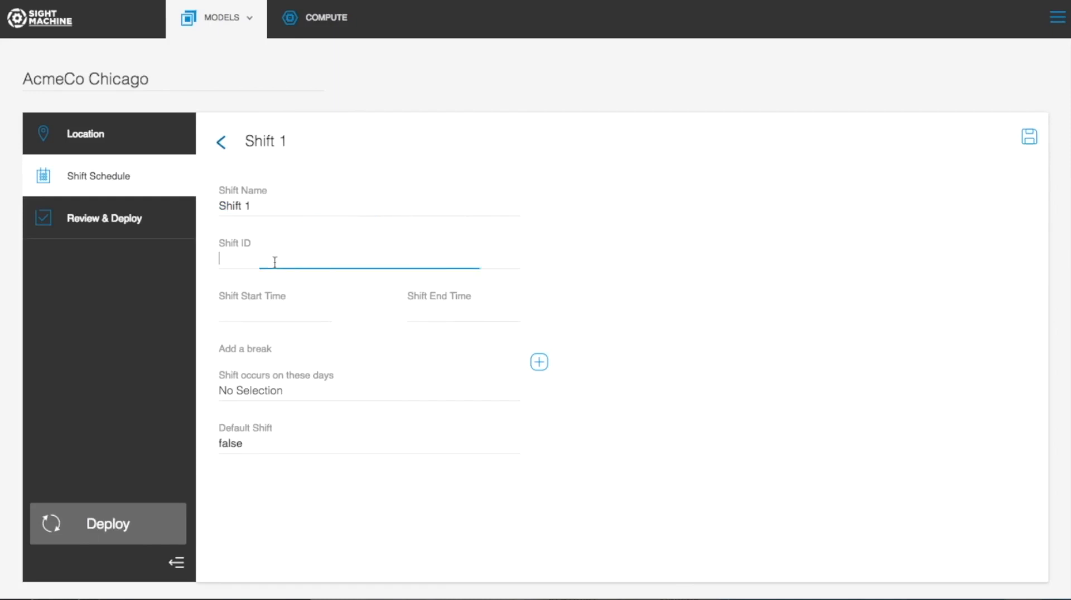
text(1)
Step: Set Shift 1 to start at 08:00 and end at 17:15
click(270, 304)
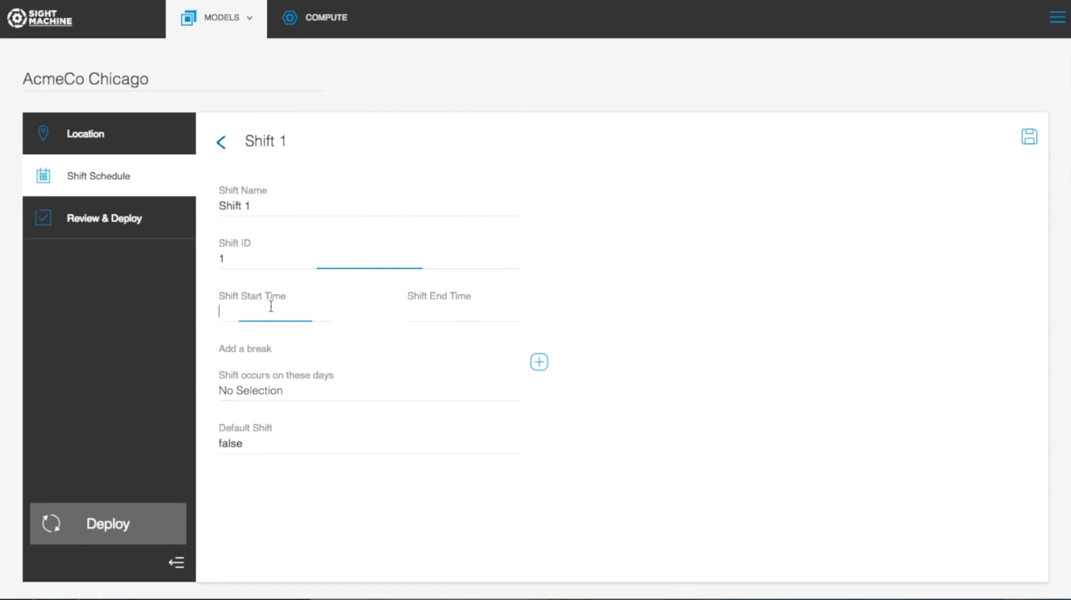
click(304, 316)
scroll(295, 358, down, 10)
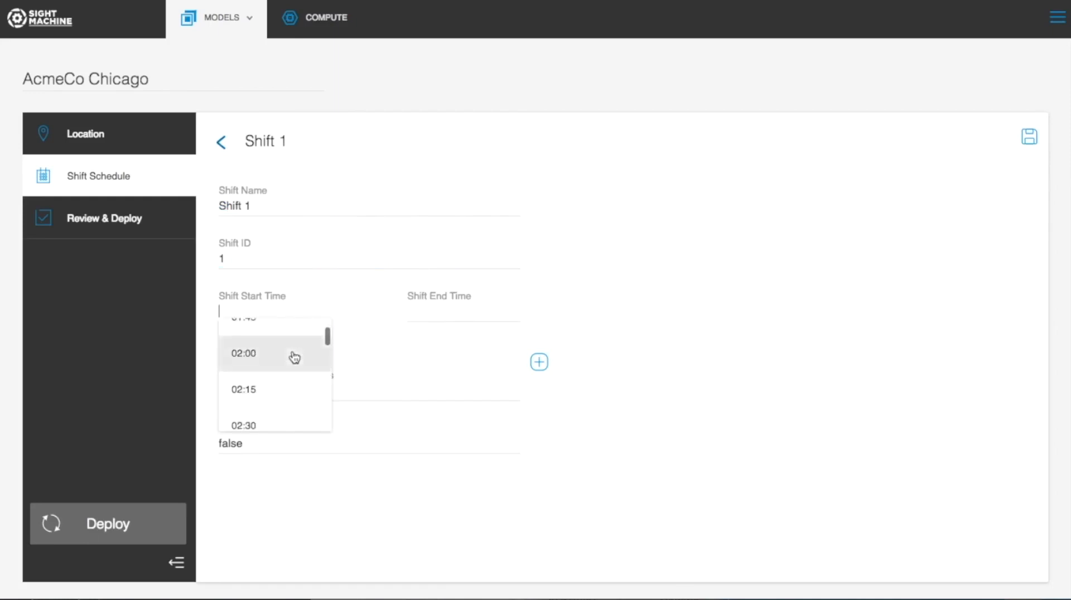
scroll(293, 357, down, 3)
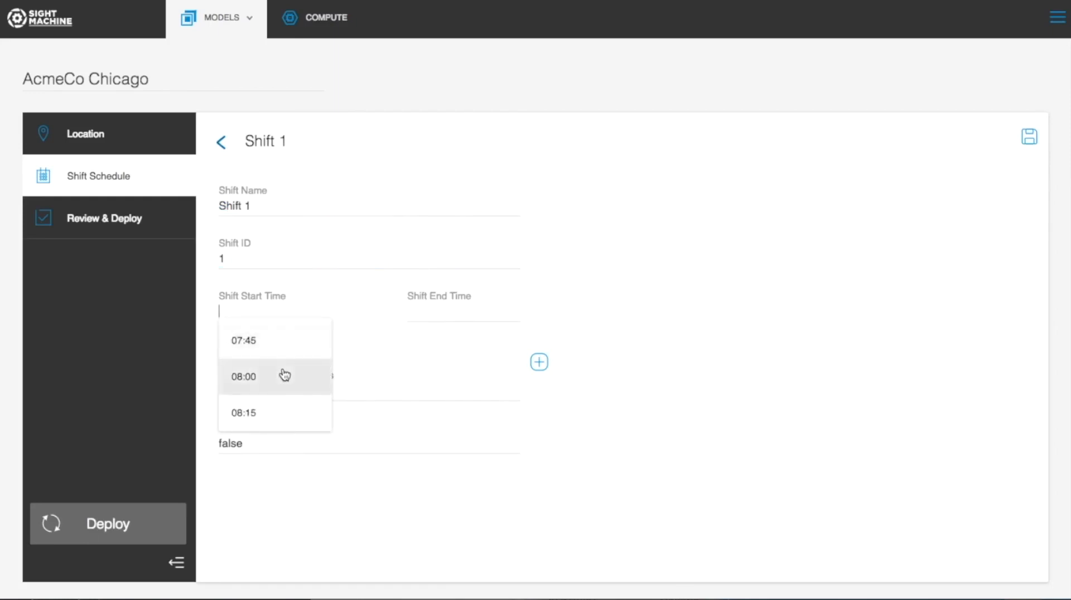
click(285, 376)
click(486, 314)
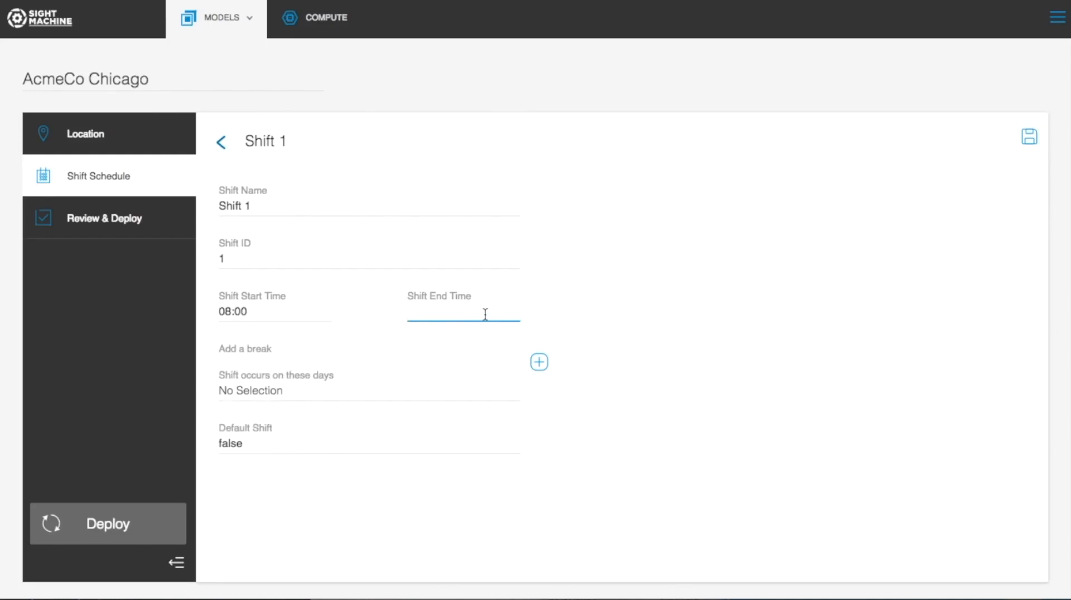
click(485, 314)
scroll(456, 395, down, 20)
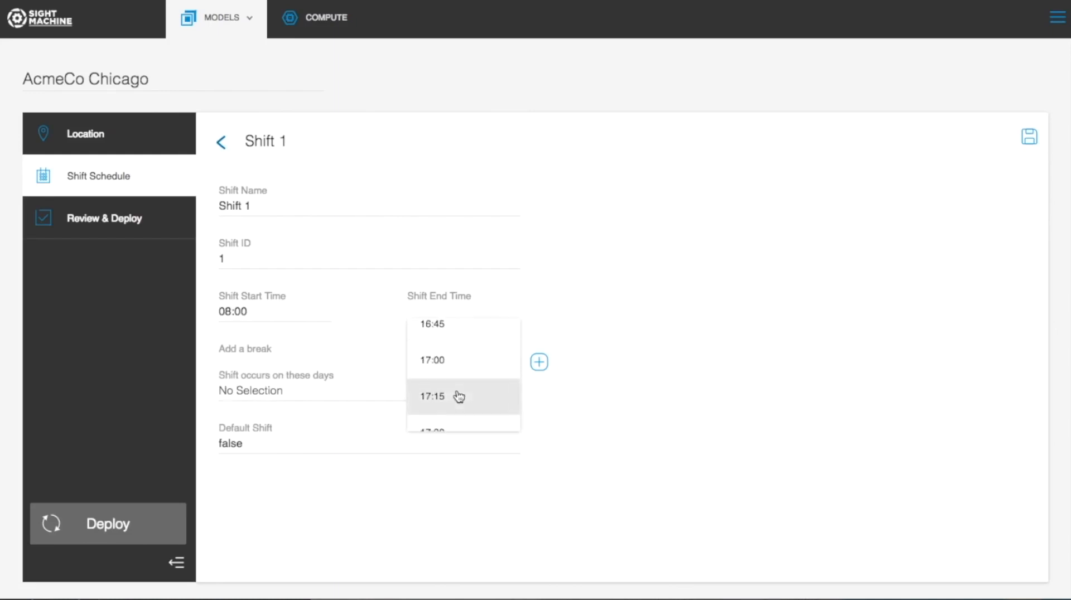
click(459, 397)
Step: Run Shift 1 on all seven days, make it the default shift, and save it
click(299, 393)
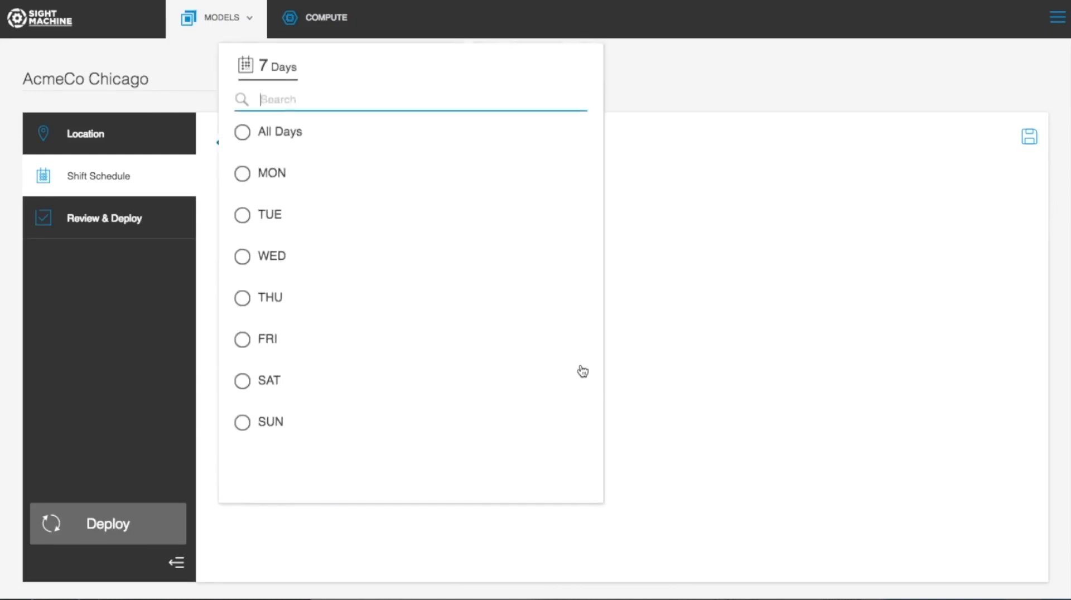
click(433, 136)
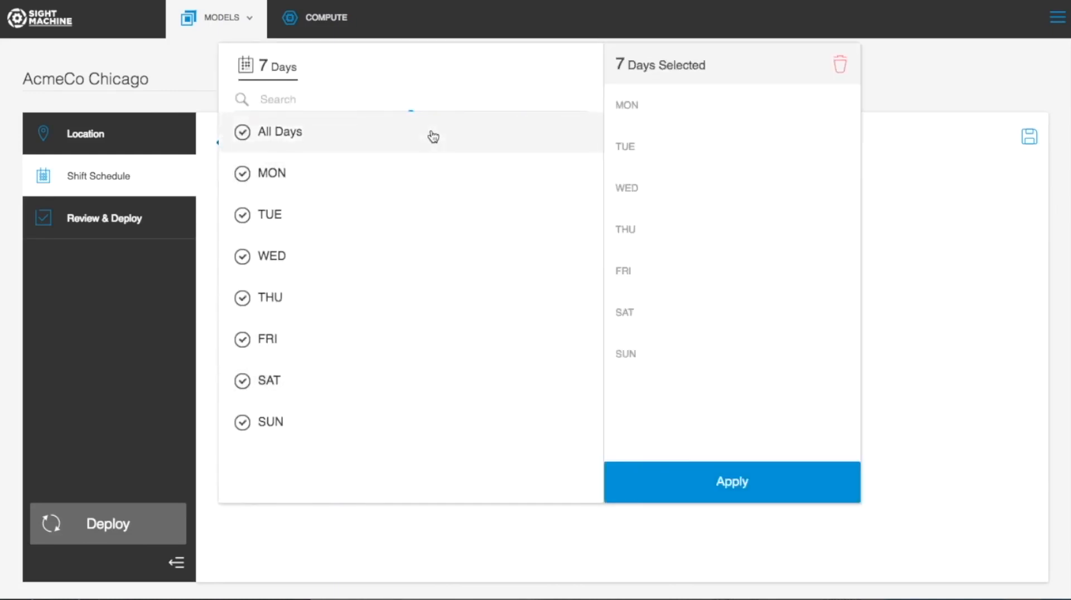
click(704, 496)
click(258, 442)
double_click(256, 443)
click(255, 442)
click(255, 472)
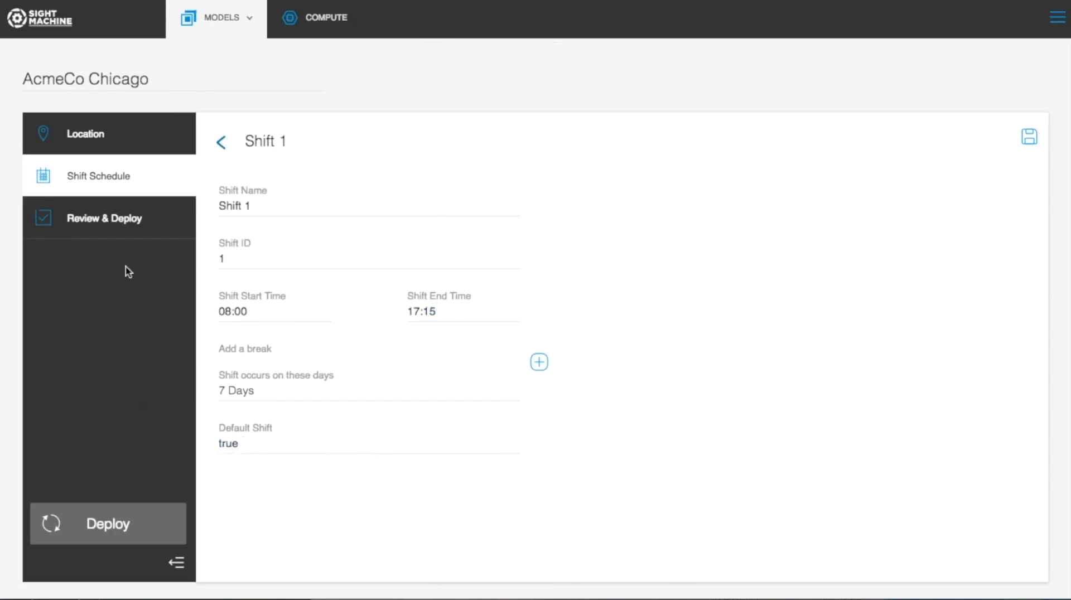
click(1026, 138)
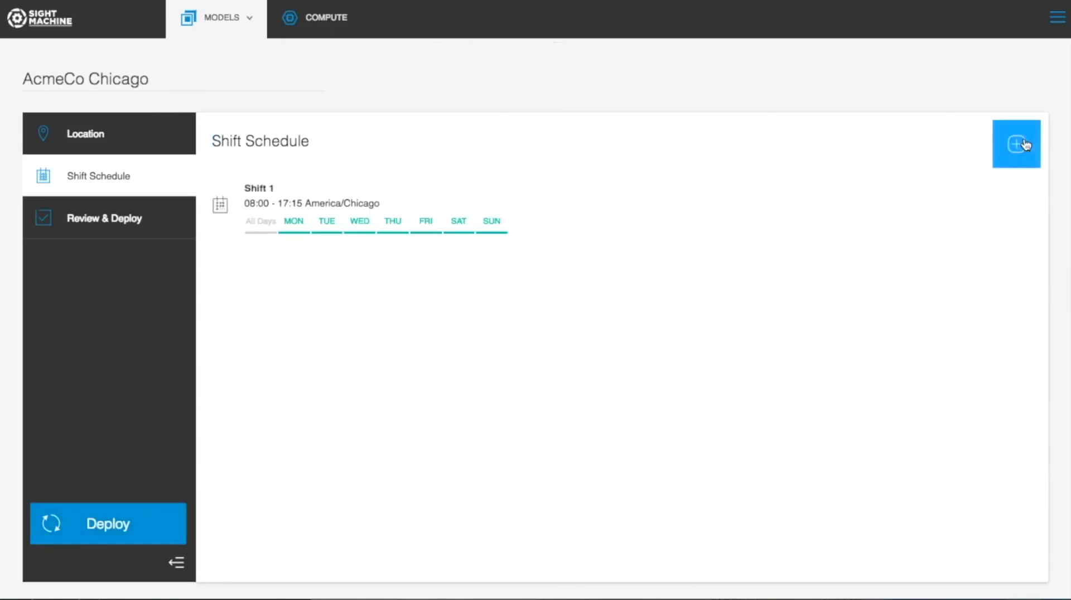
Step: Deploy the AcmeCo Chicago facility and copy its FactoryTX username
click(123, 226)
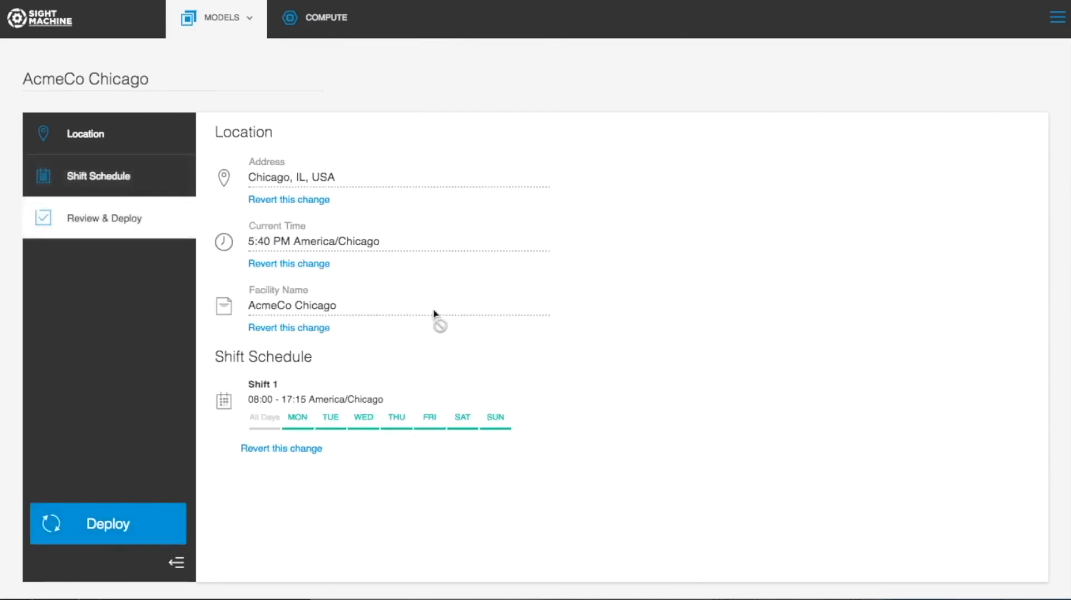
click(87, 526)
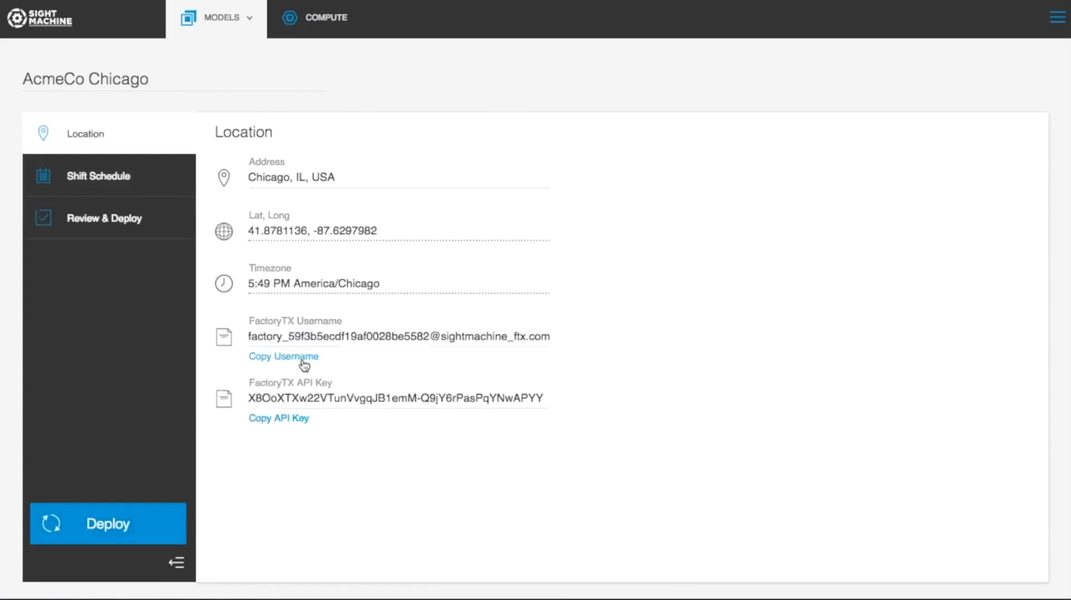
click(304, 364)
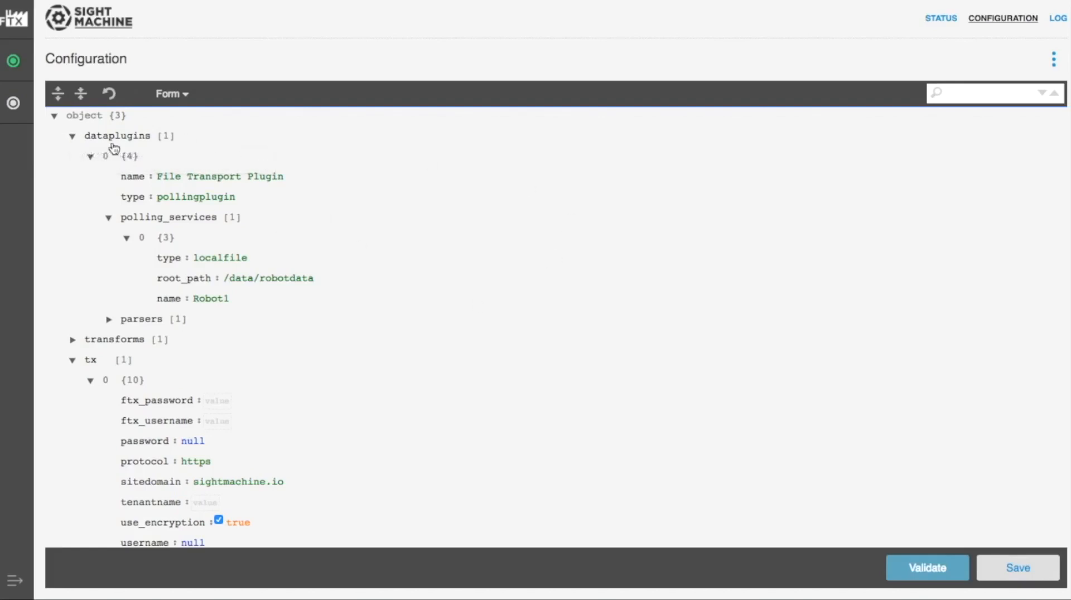
Step: Collapse dataplugins and tx, then expand transforms to view the Demo Transform settings
click(73, 136)
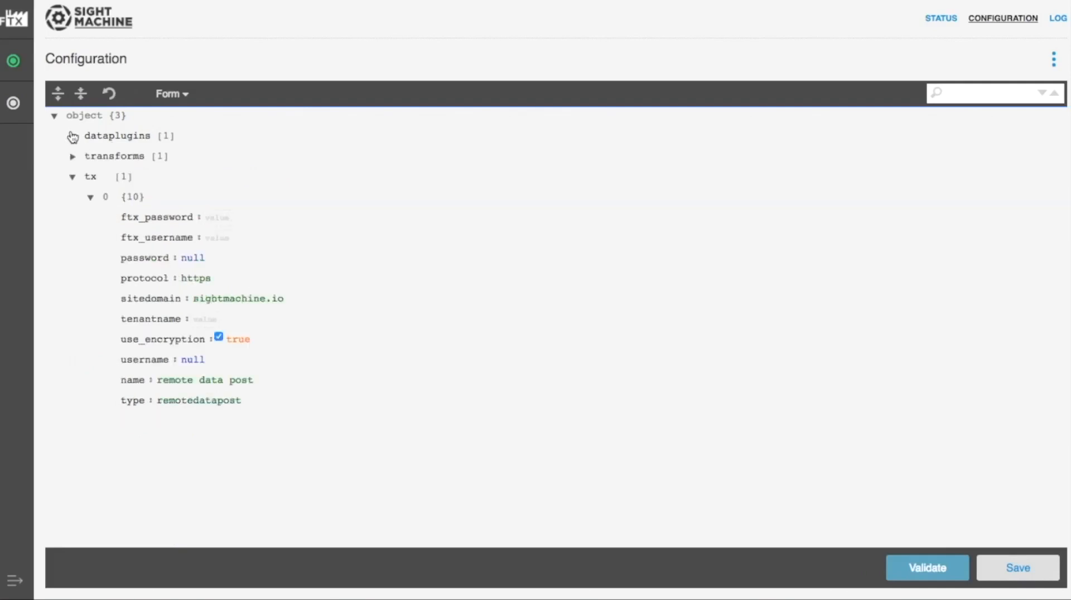
click(72, 177)
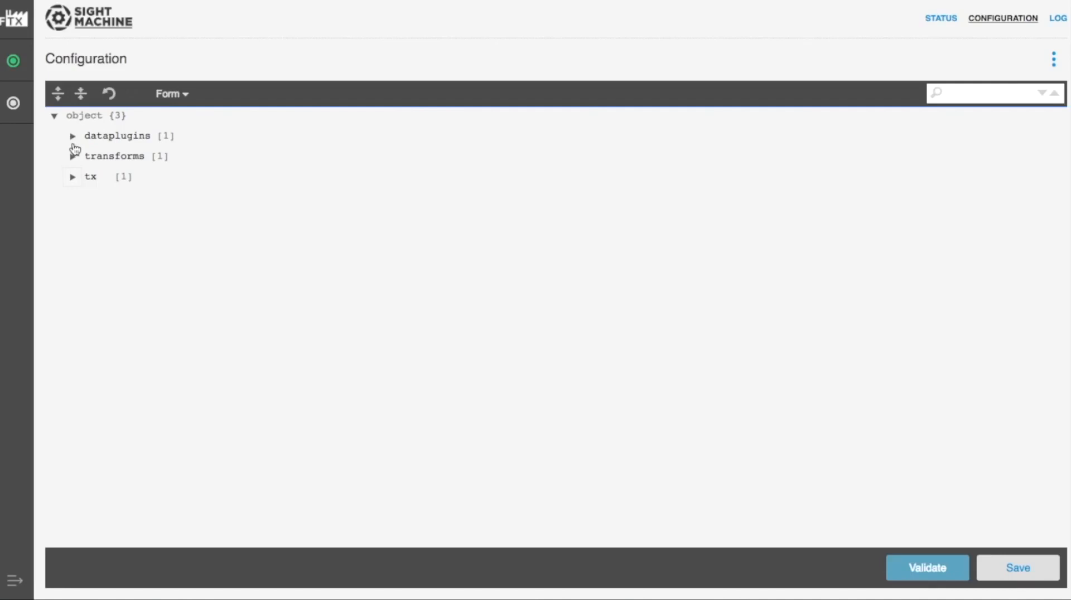
click(73, 157)
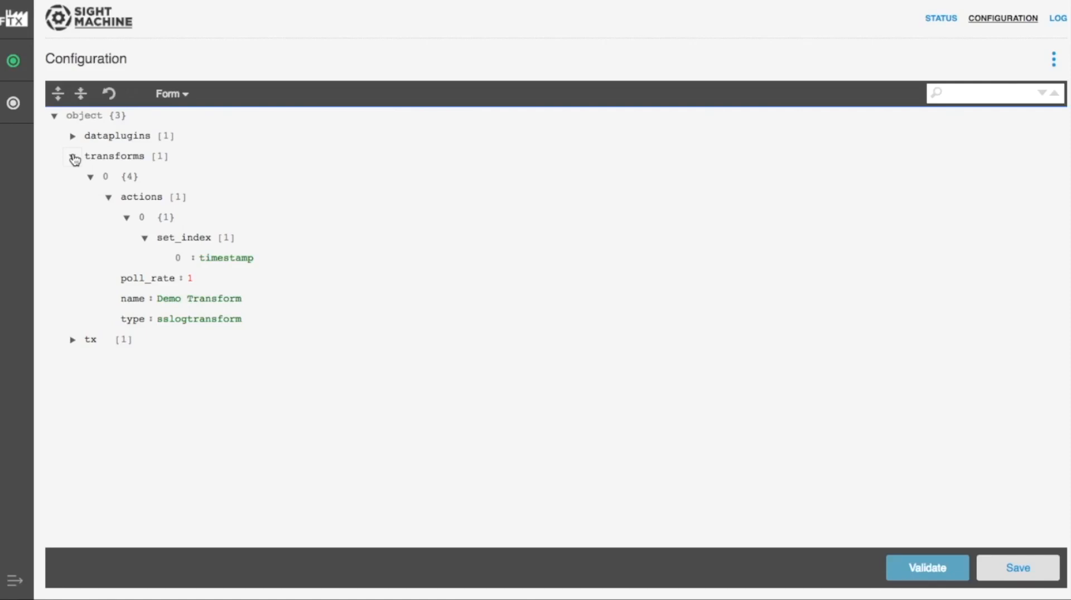
Step: Inspect the dataplugins and parsers sections, ending with only tx expanded to show its connection fields
click(73, 157)
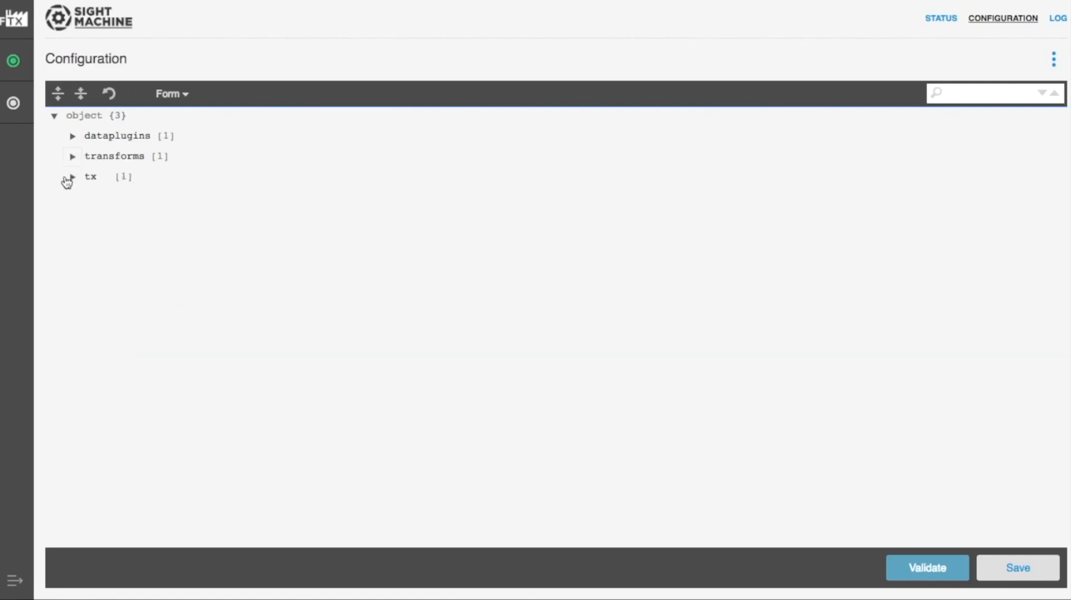
click(73, 177)
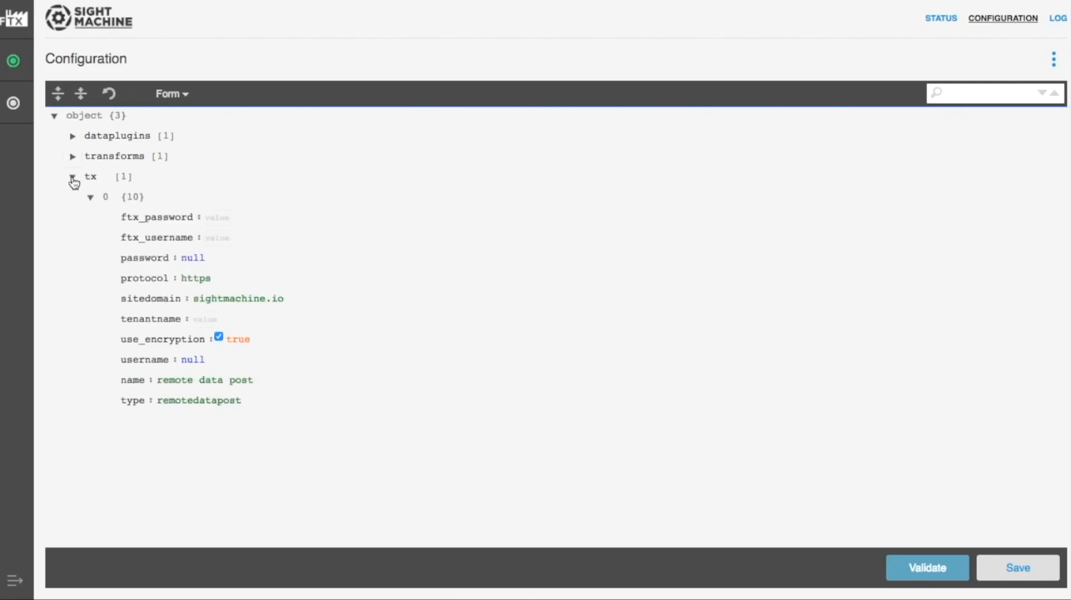
click(73, 178)
click(73, 137)
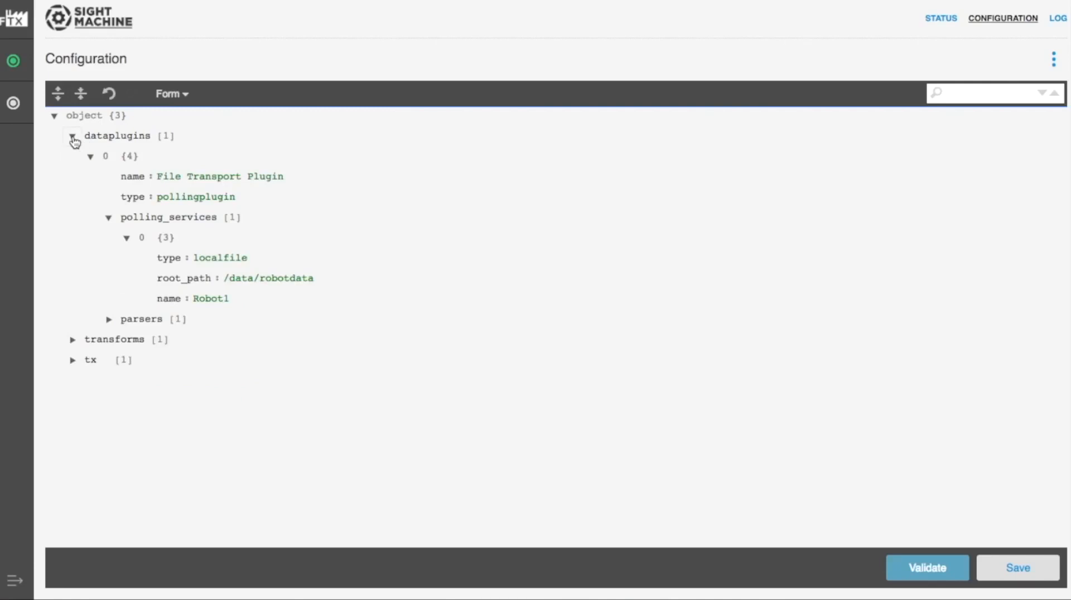
click(72, 140)
click(72, 141)
click(108, 320)
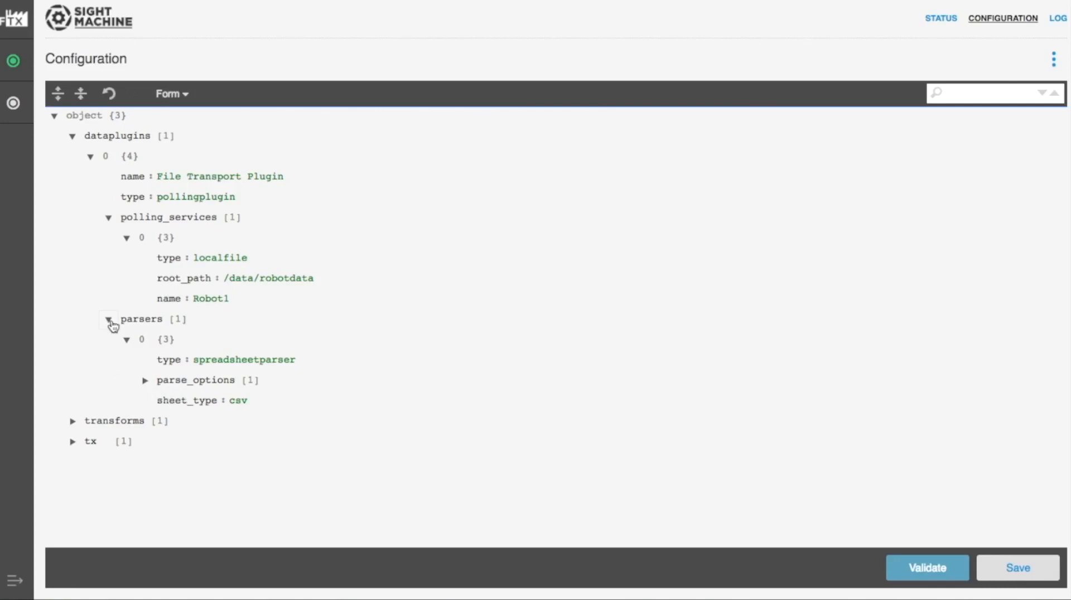
click(73, 136)
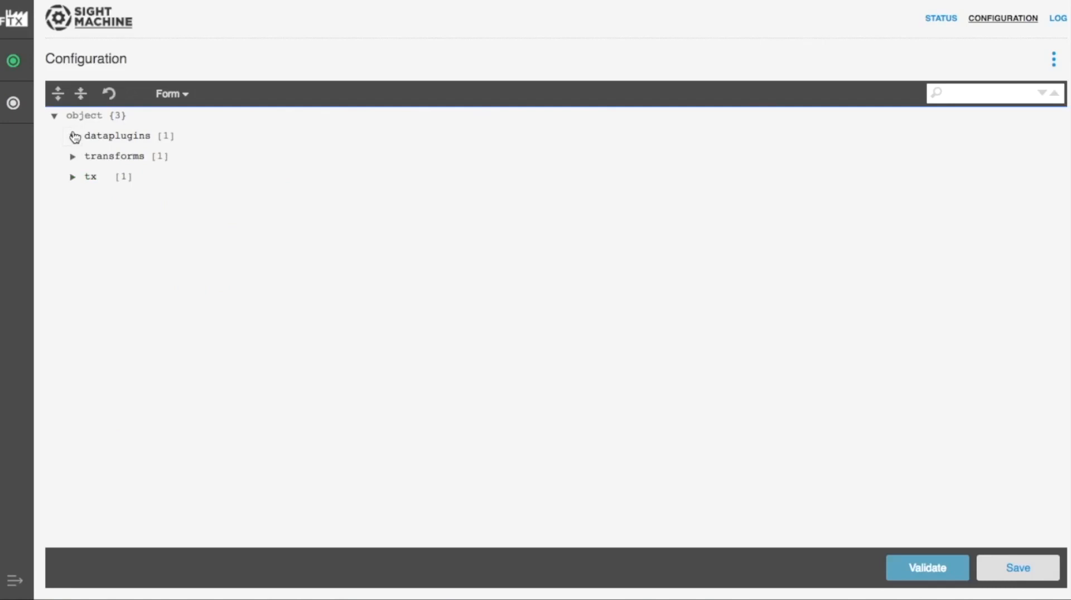
click(72, 179)
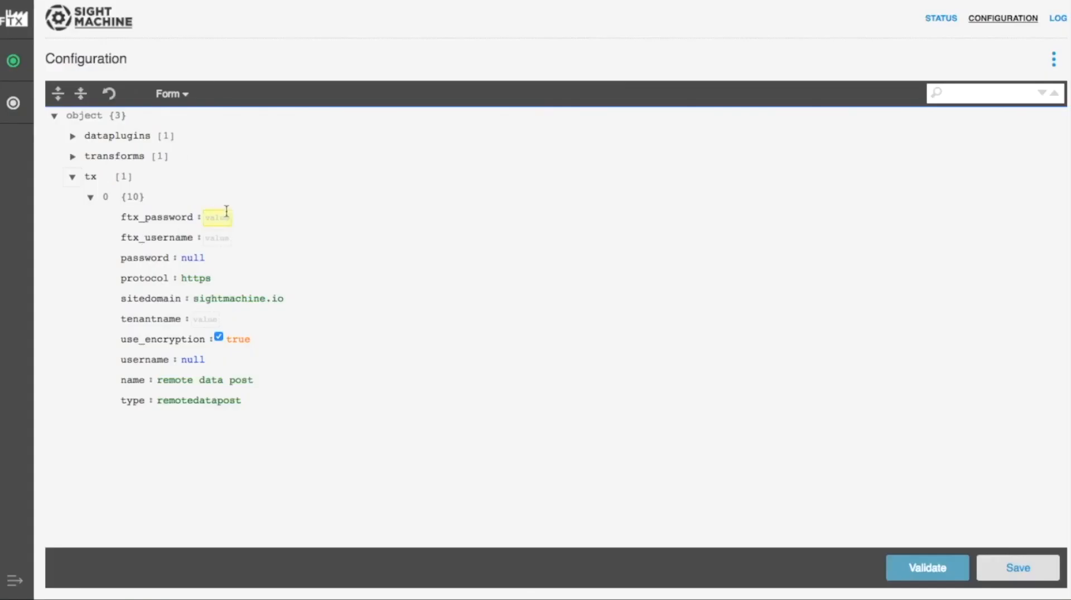
Step: Fill the tx entry with the FactoryTX username, the API key as ftx_password, and tenantname acmeco
key(ctrl+v)
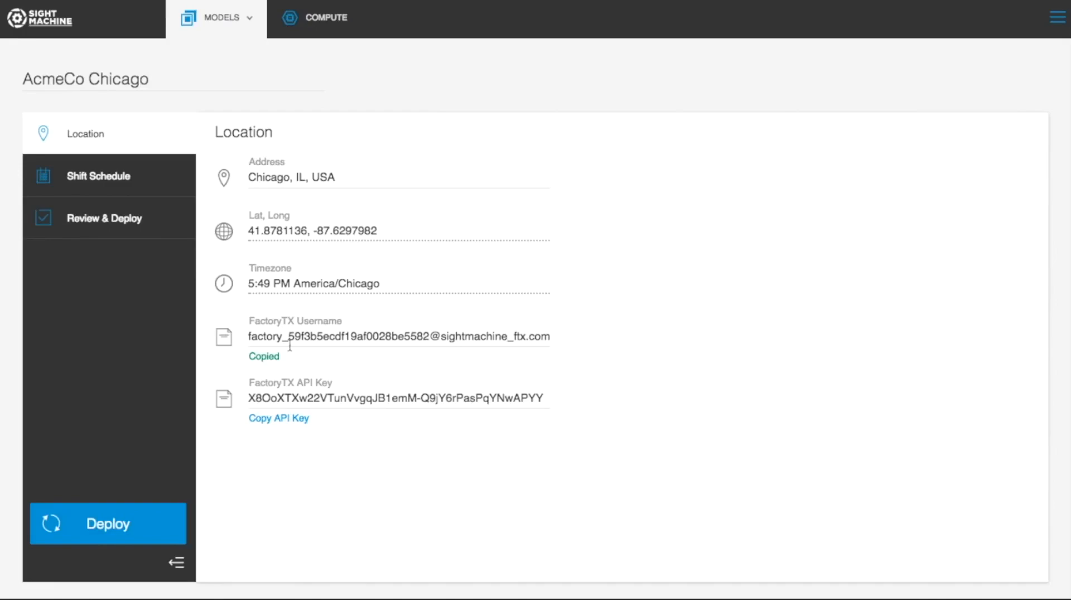
click(279, 419)
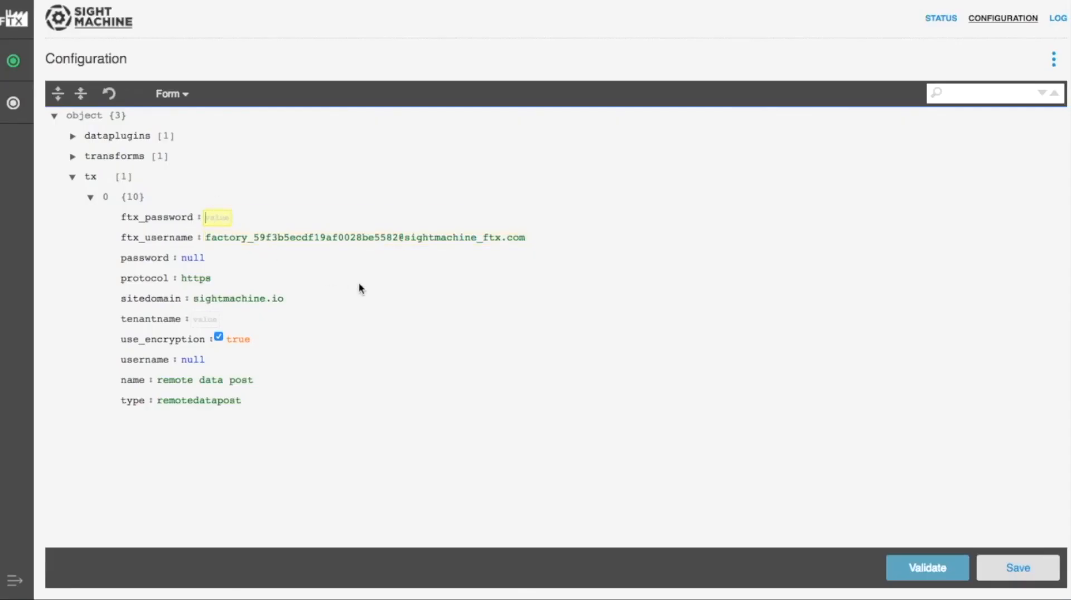
key(ctrl+v)
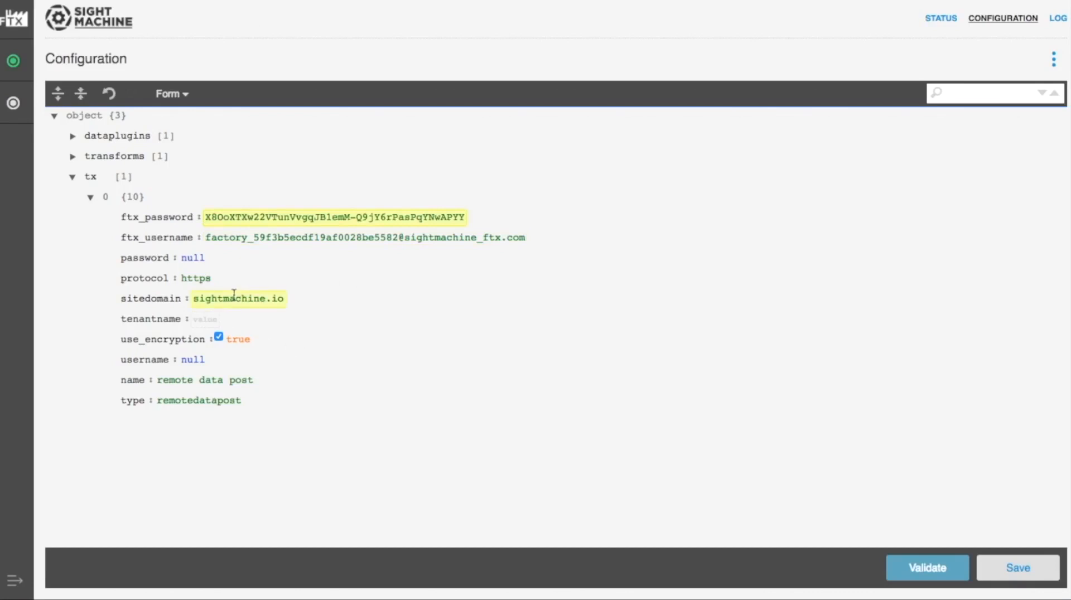
click(205, 320)
text(acmeco)
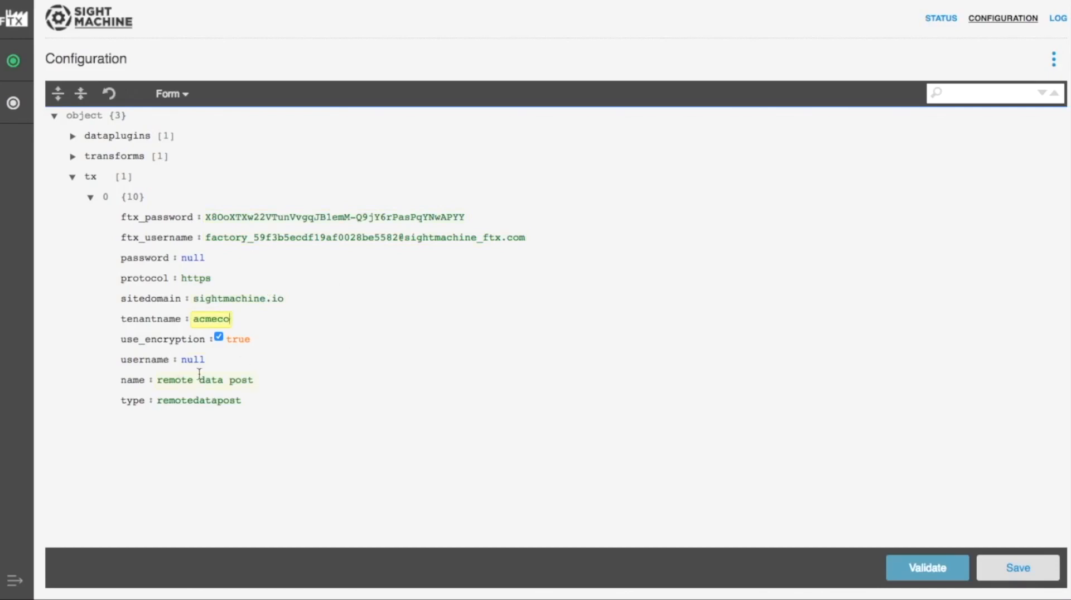
Step: Save the FactoryTX configuration and acknowledge the 'Config Saved!' alert
click(1032, 569)
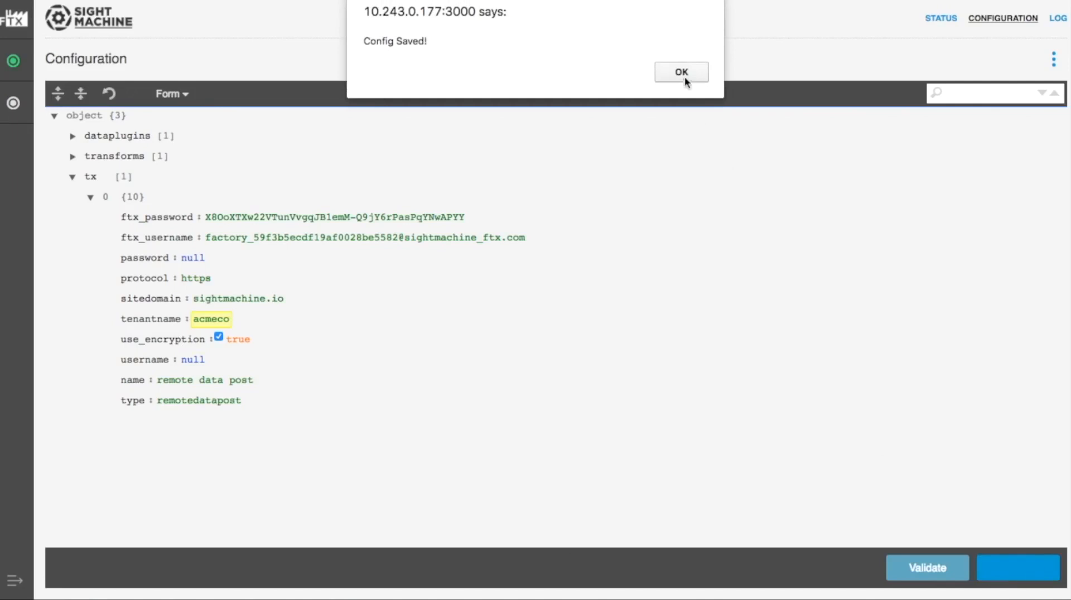
click(686, 72)
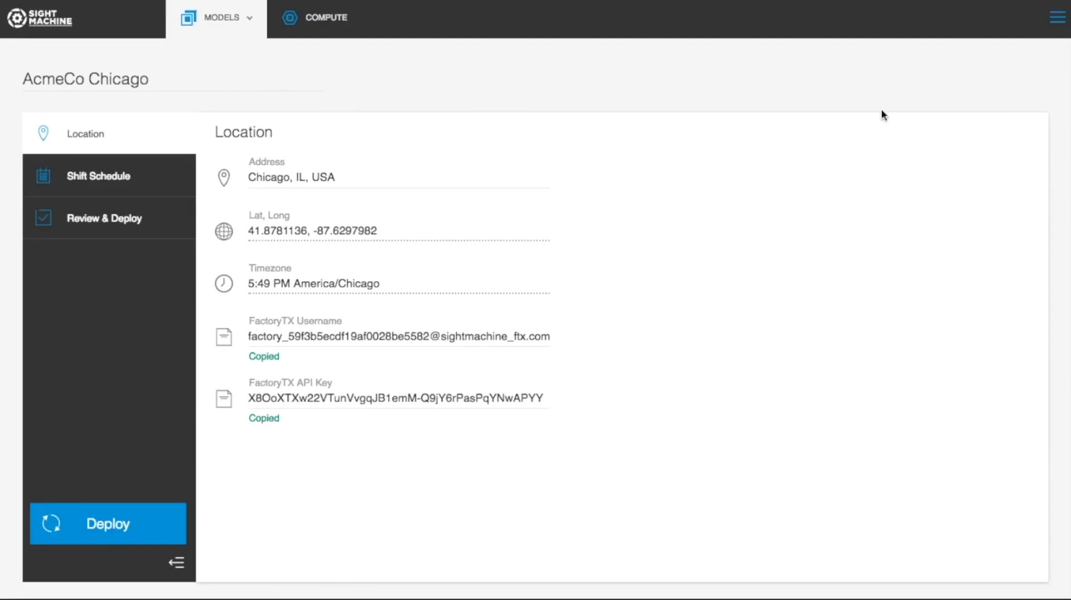
Step: Chart live Robot1 raw data for the delay, s0, s1, s2 and s3 fields at Fast (10hz)
click(1059, 21)
click(949, 276)
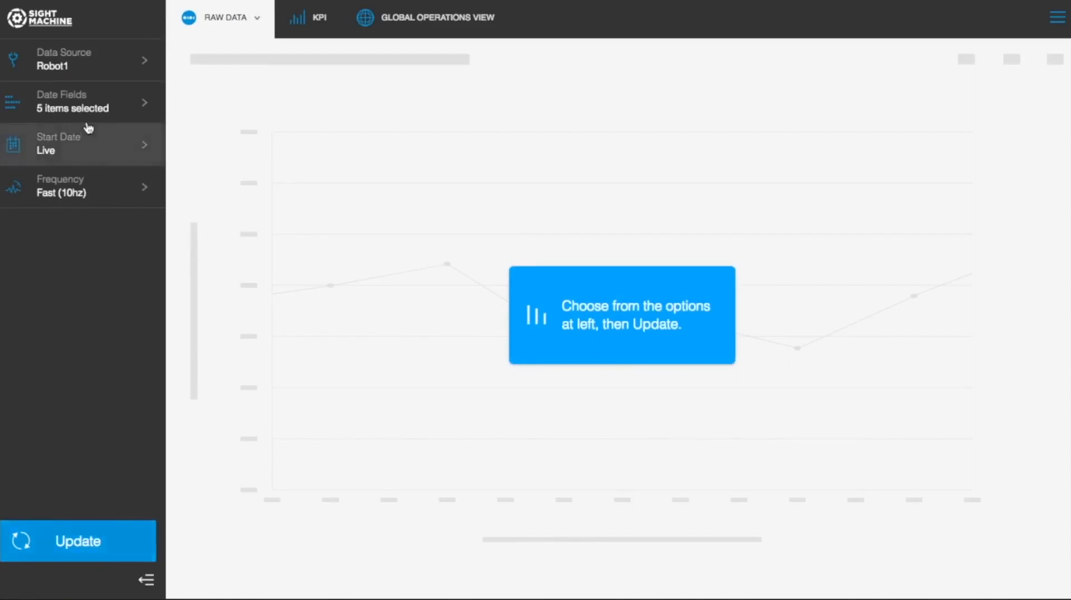
click(84, 53)
click(84, 54)
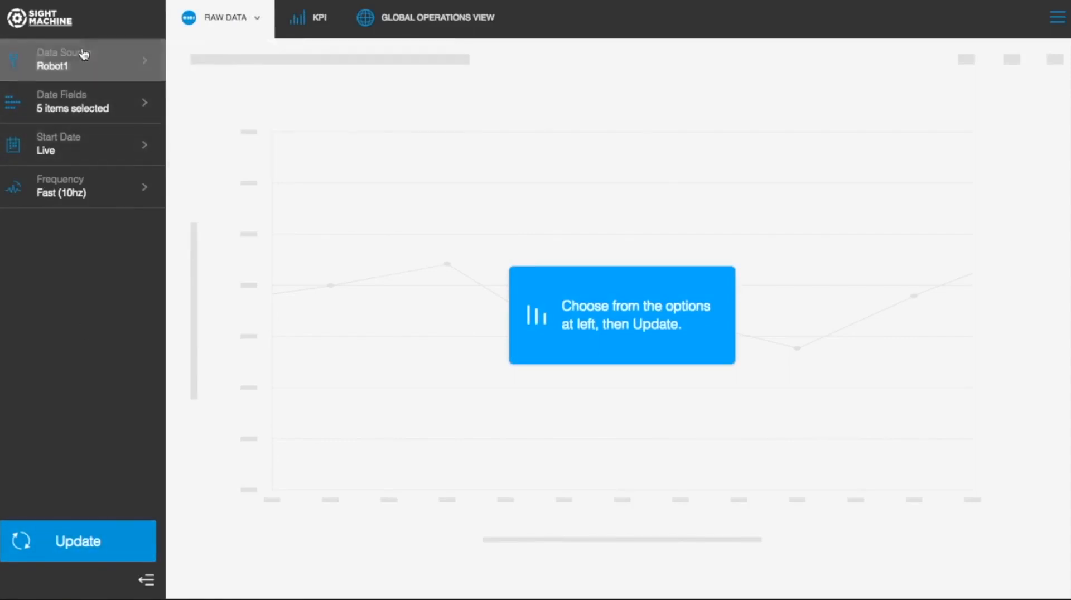
click(74, 96)
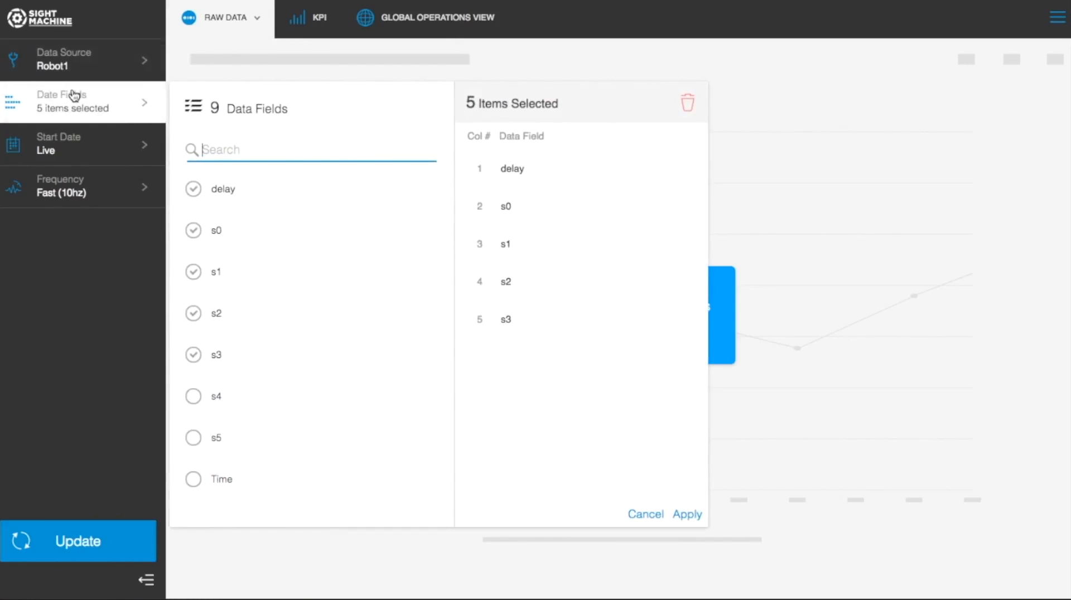
click(74, 96)
click(65, 544)
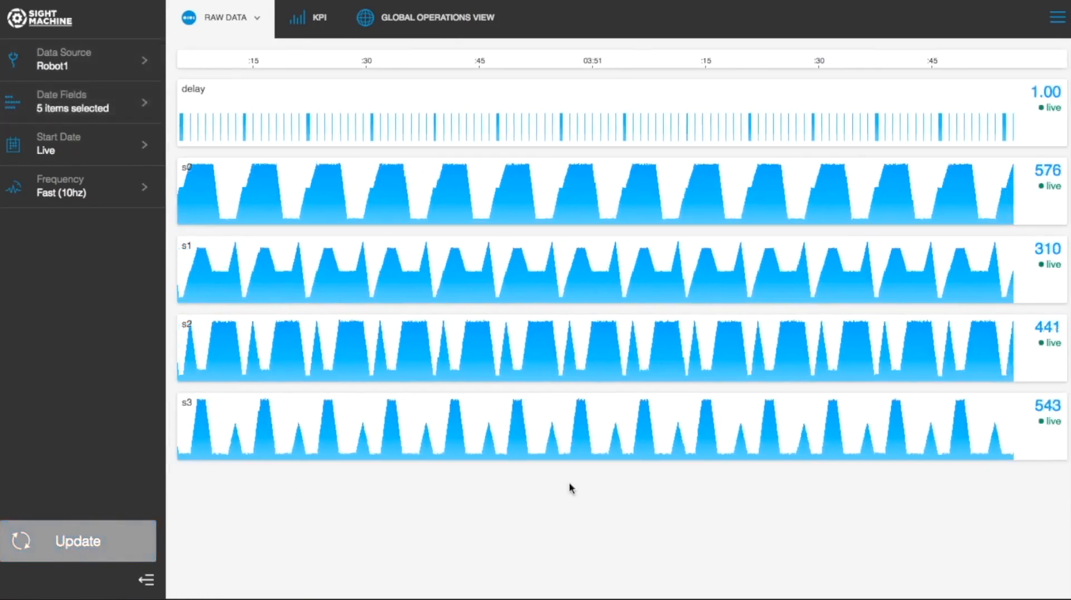
mouse_move(681, 256)
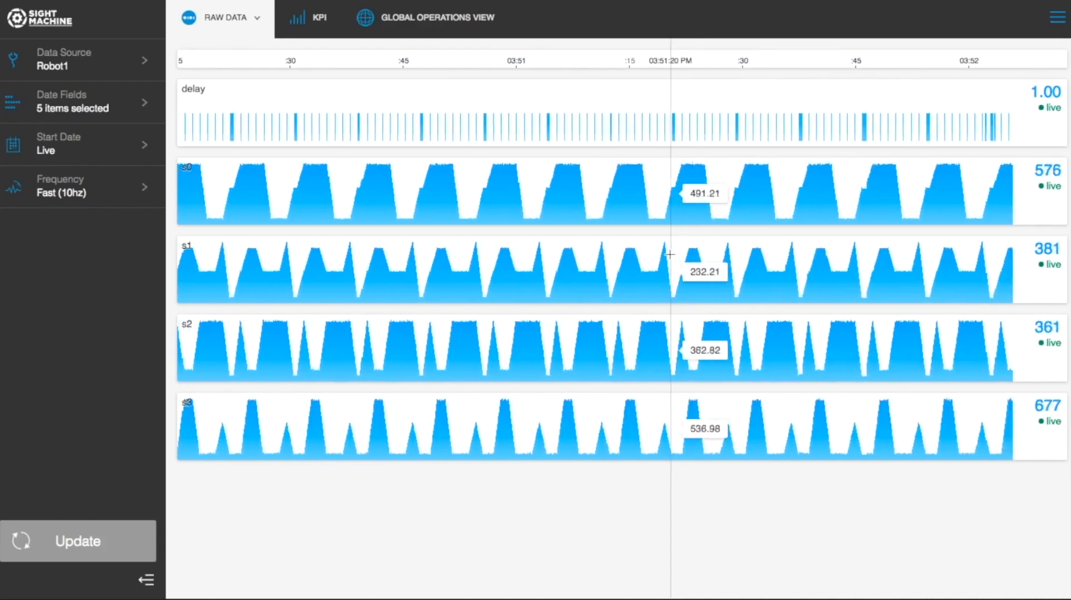
click(1057, 17)
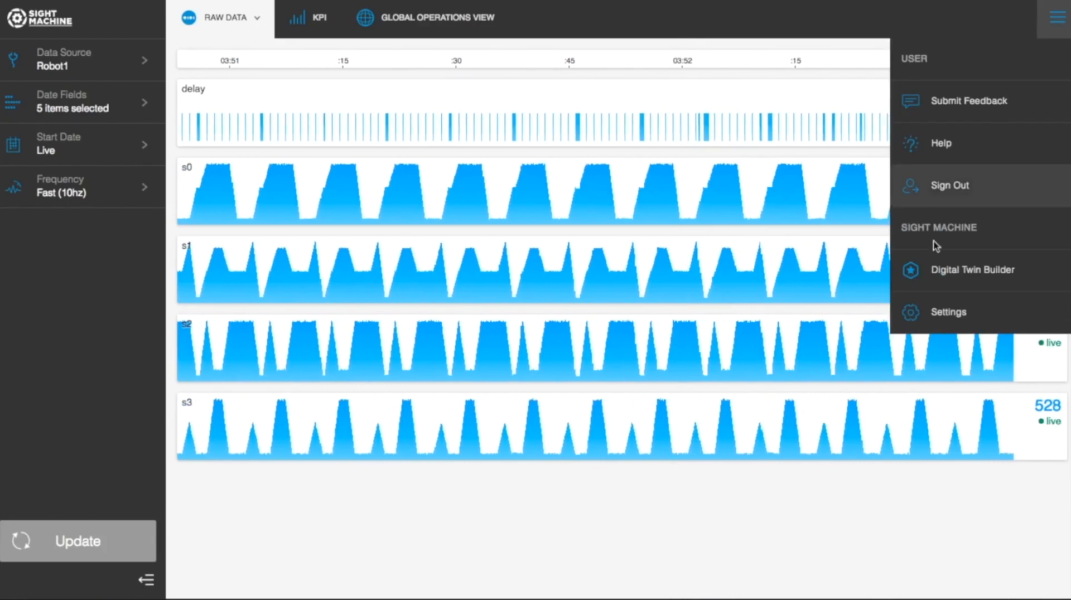
Step: Create a new machine type titled 'LaserCutter' in the Digital Twin Builder's Machine Types
click(998, 264)
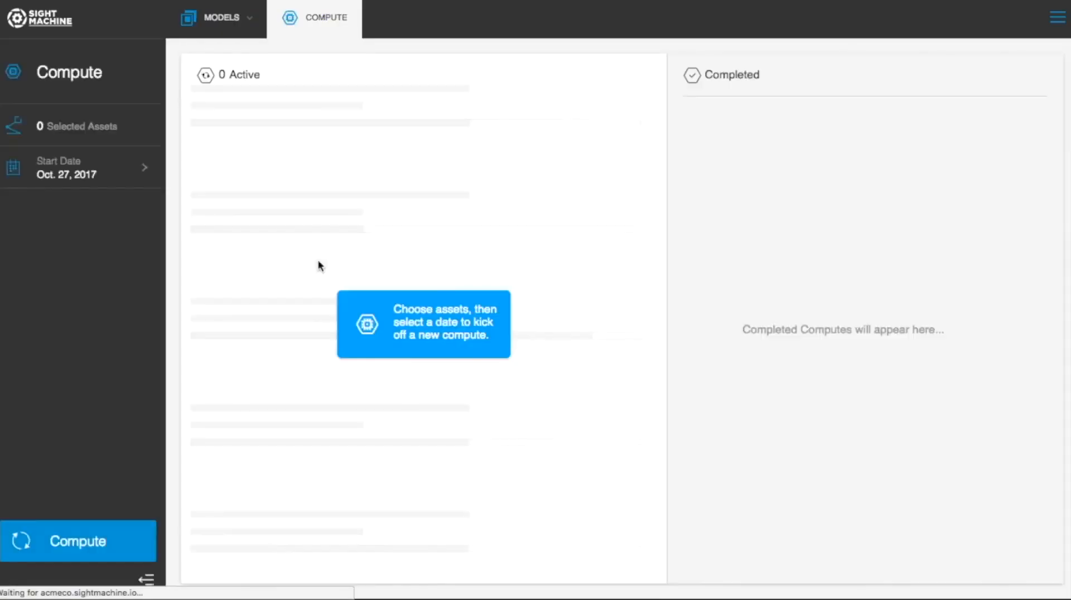
click(244, 21)
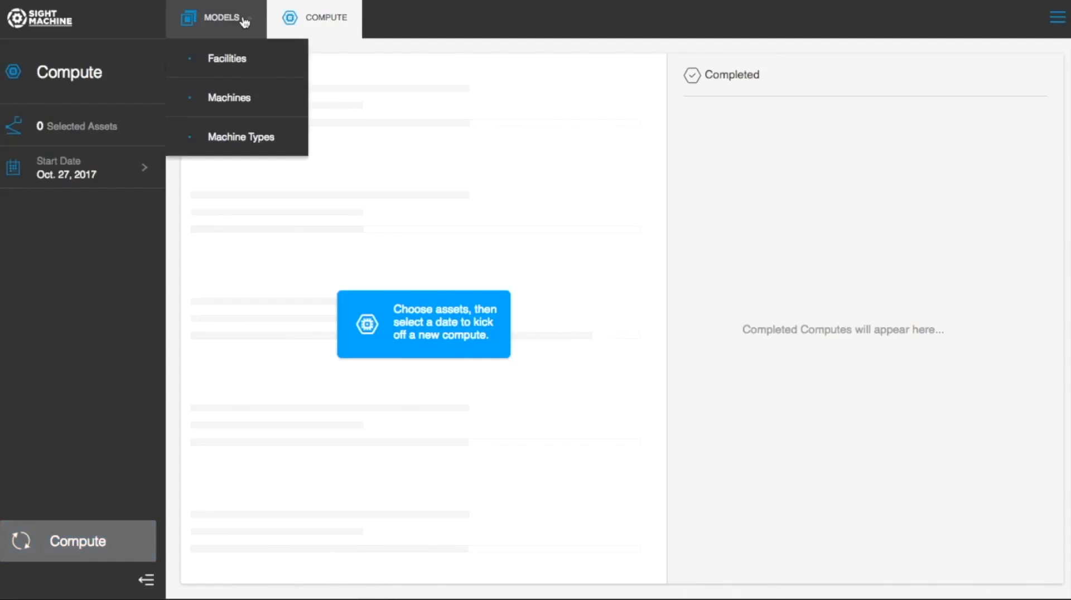
click(228, 129)
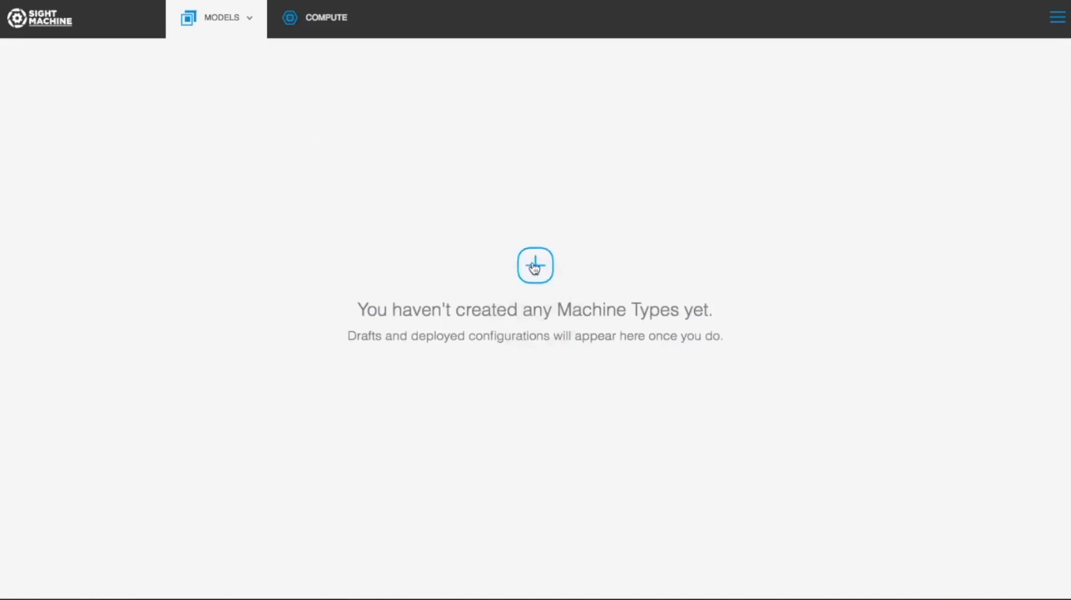
click(535, 266)
click(122, 77)
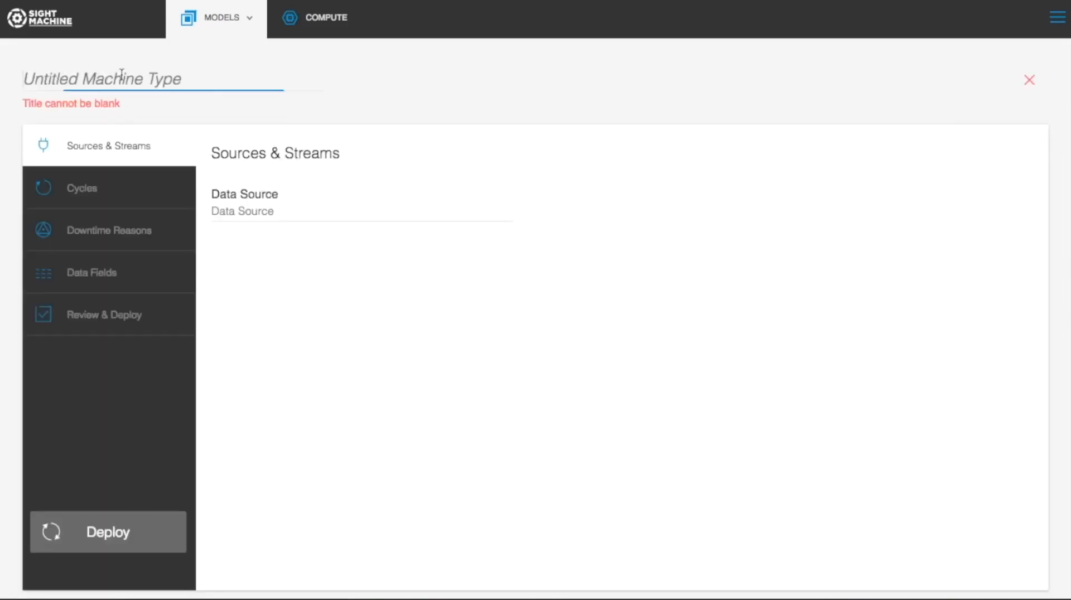
text(LaserCurr)
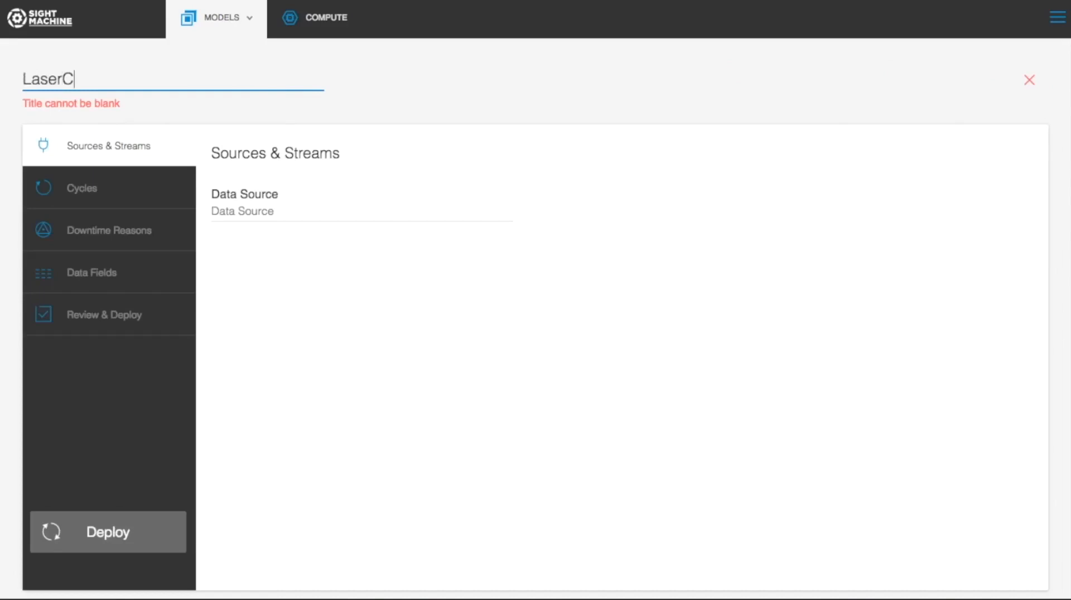
key(BackSpace)
key(BackSpace)
text(tter)
Step: Use Robot1 as LaserCutter's data source, keep 10000 ms max cycle time, and deploy it
click(241, 203)
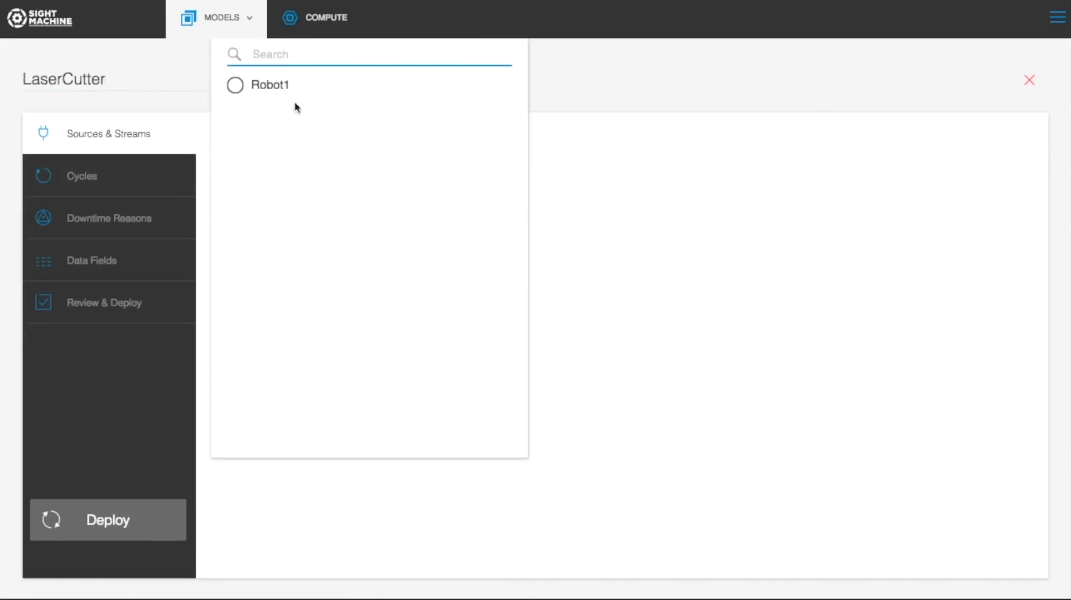
click(300, 78)
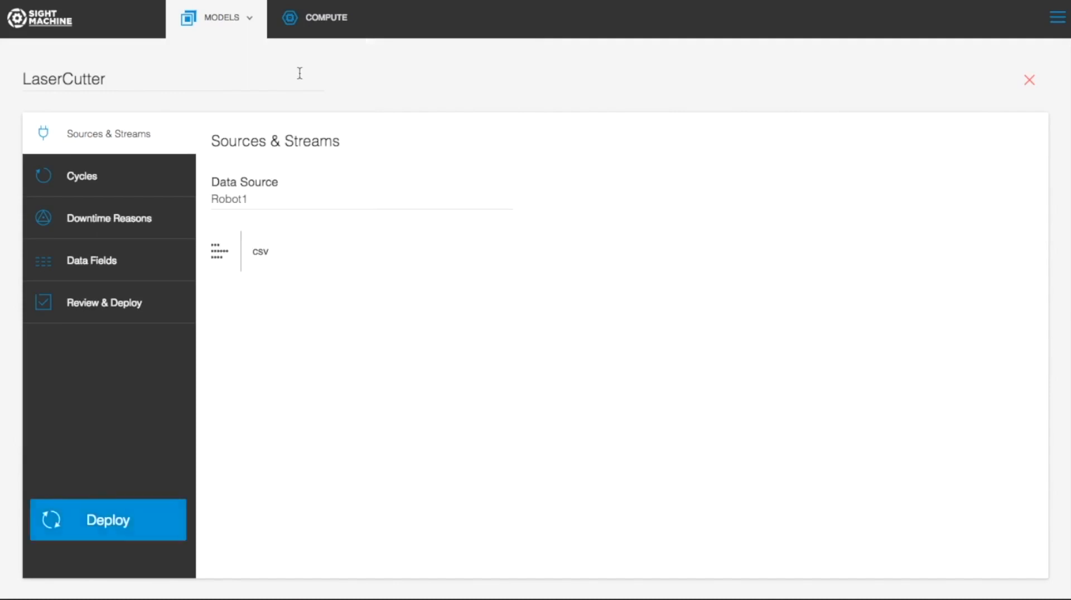
click(62, 178)
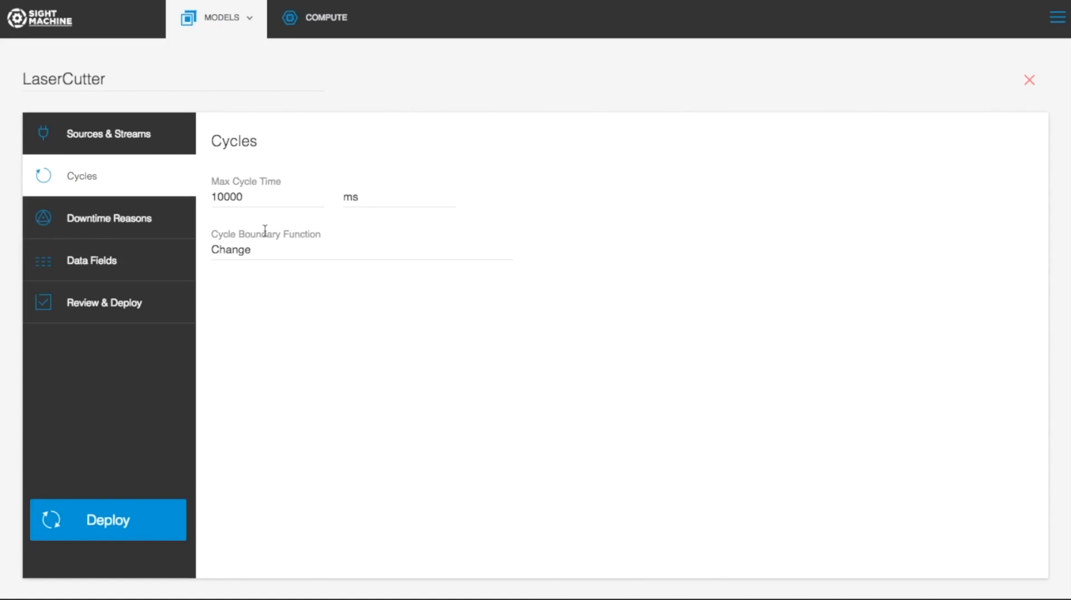
click(91, 523)
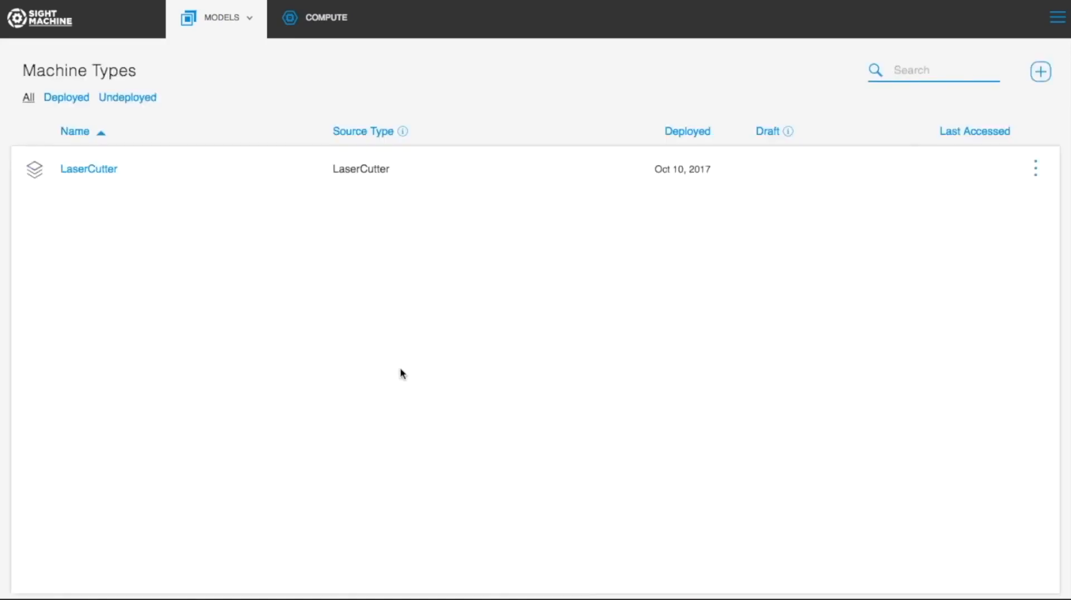
Step: Create a new machine named 'Robot1' under Models > Machines
click(249, 15)
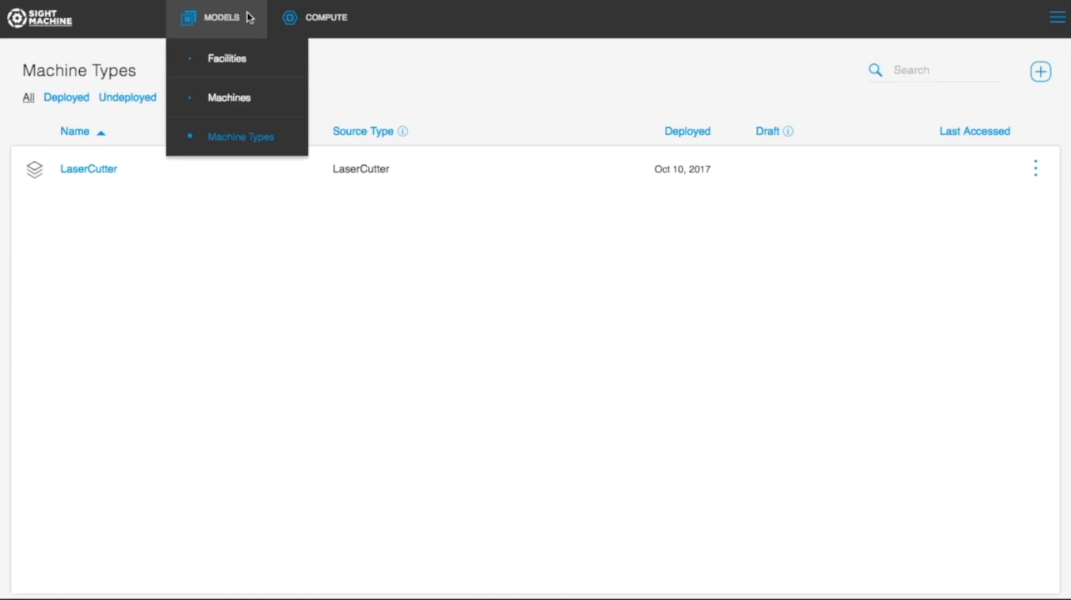
click(242, 101)
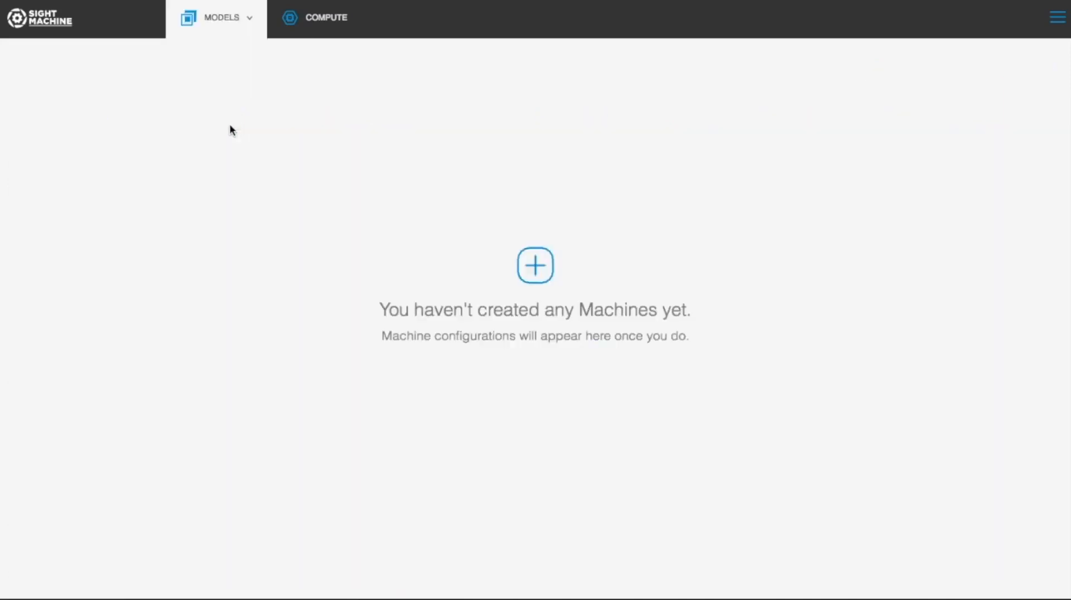
click(539, 264)
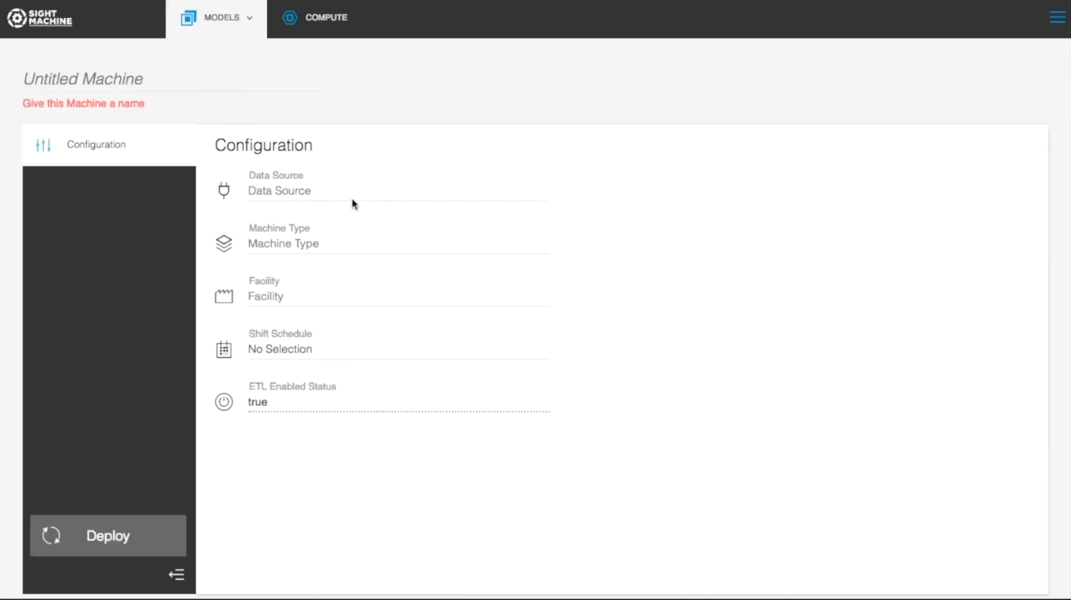
click(158, 83)
text(Robot)
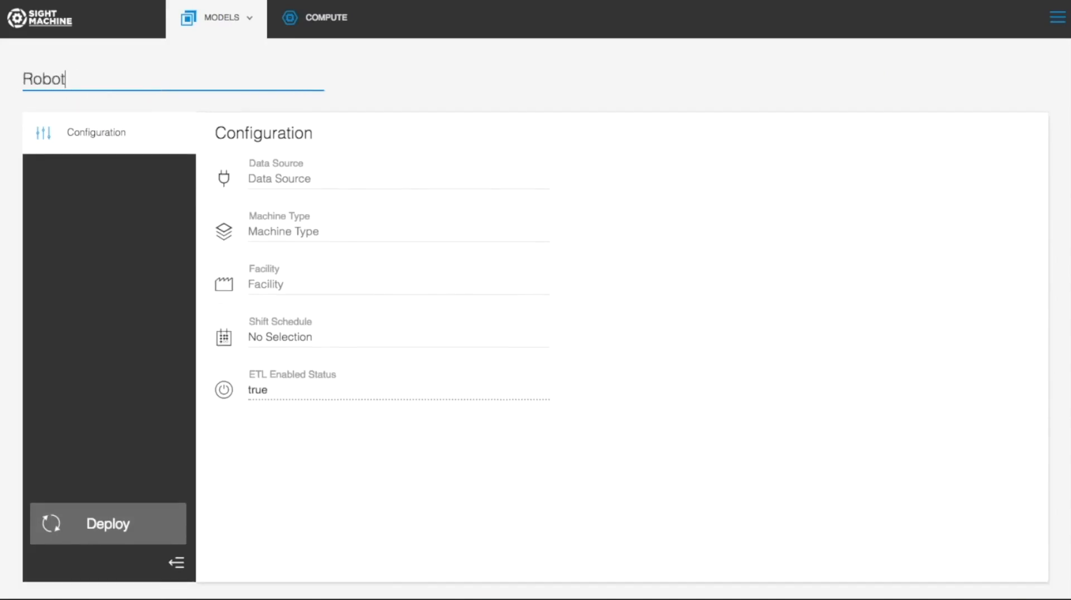
text(1)
Step: Give Robot1 data source Robot1, machine type LaserCutter, facility AcmeCo Chicago, and deploy it
click(277, 181)
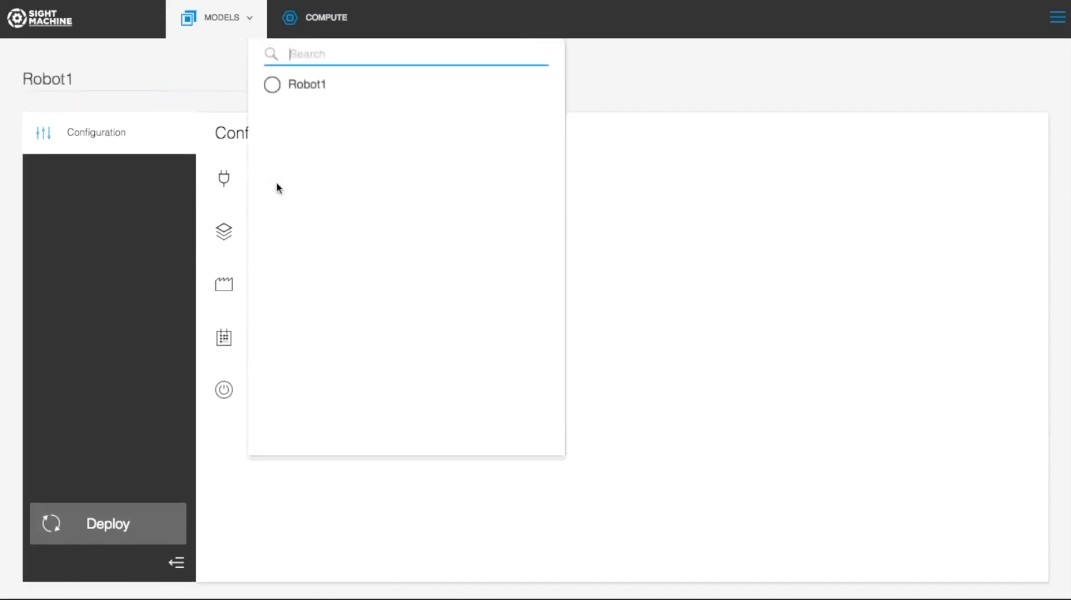
click(327, 87)
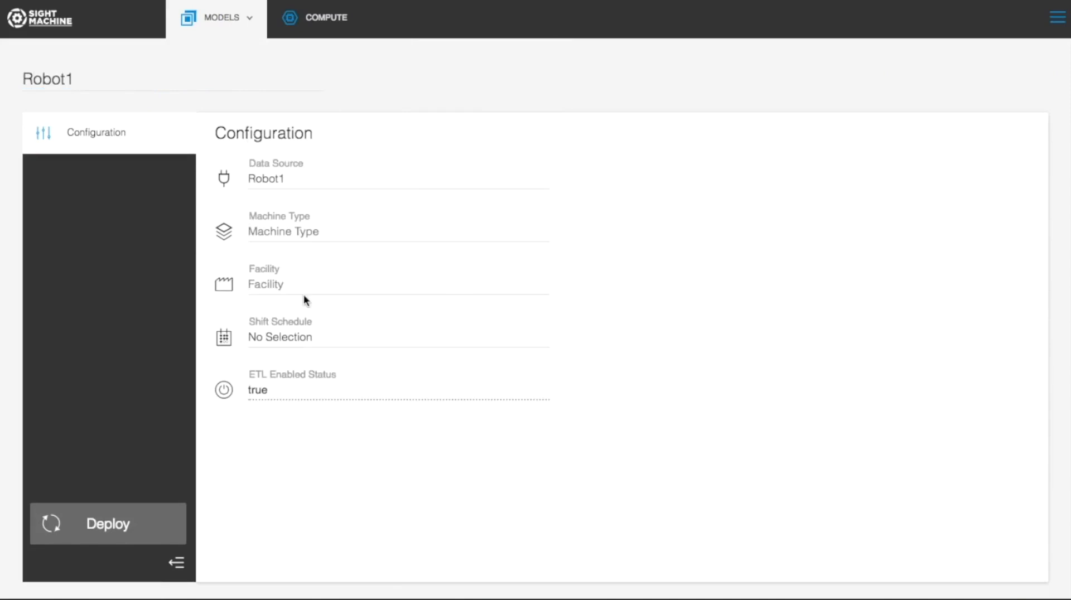
click(312, 228)
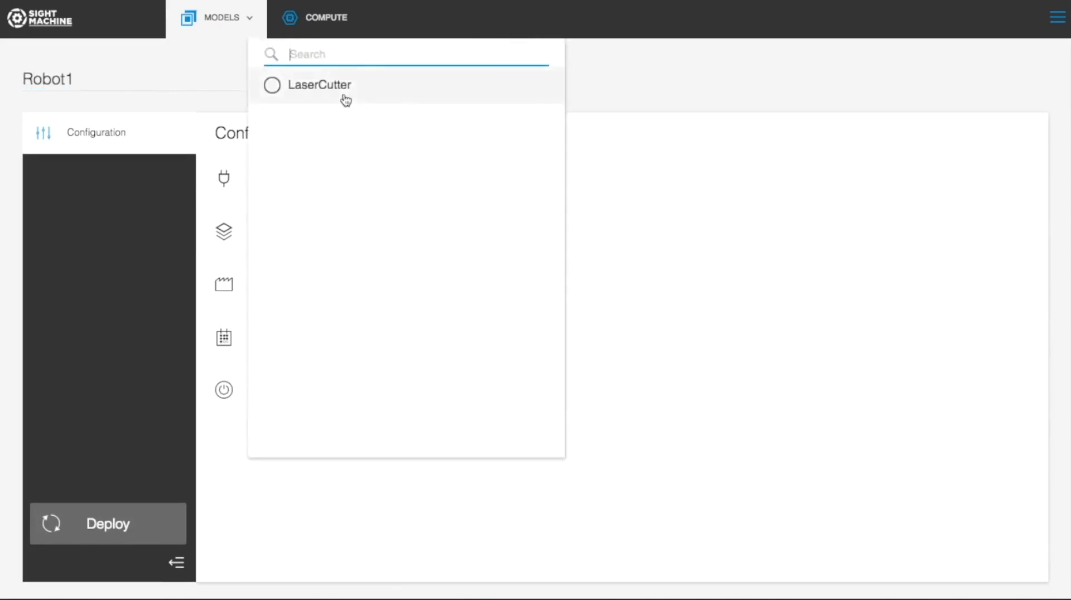
click(346, 99)
click(286, 285)
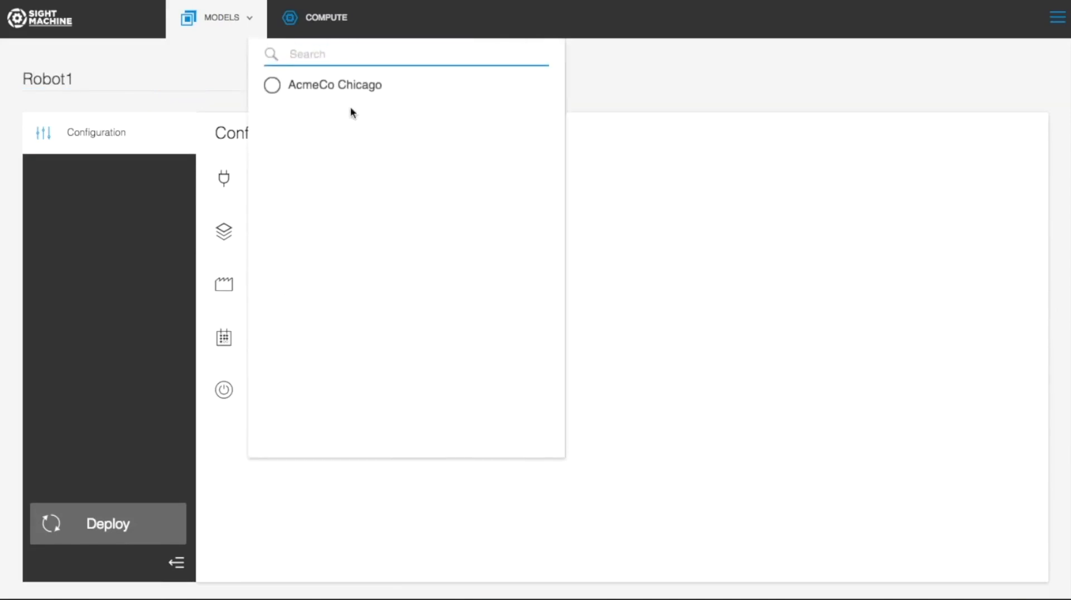
click(360, 83)
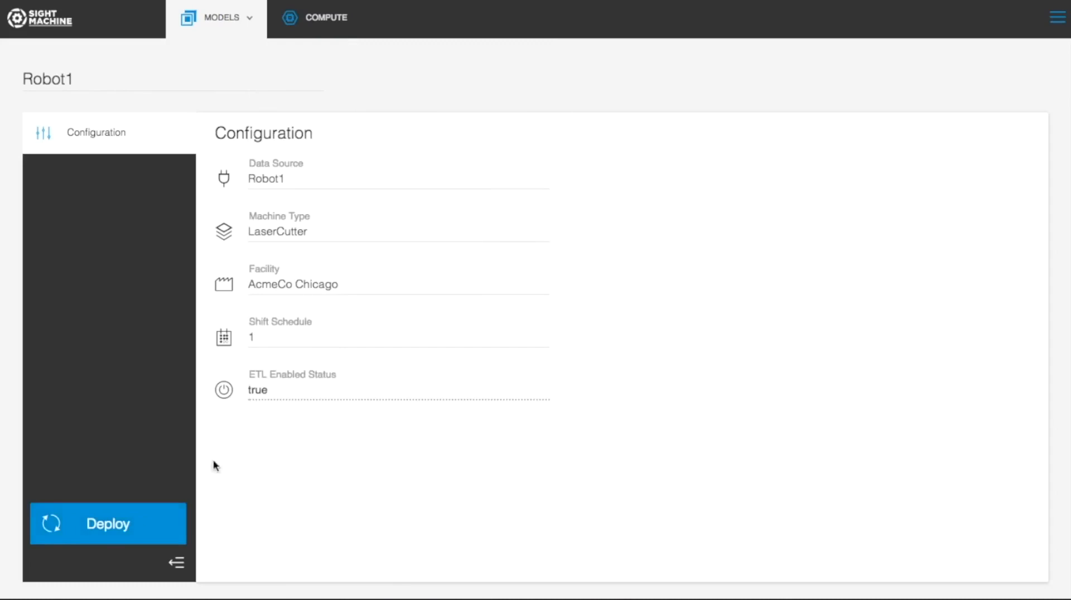
click(110, 527)
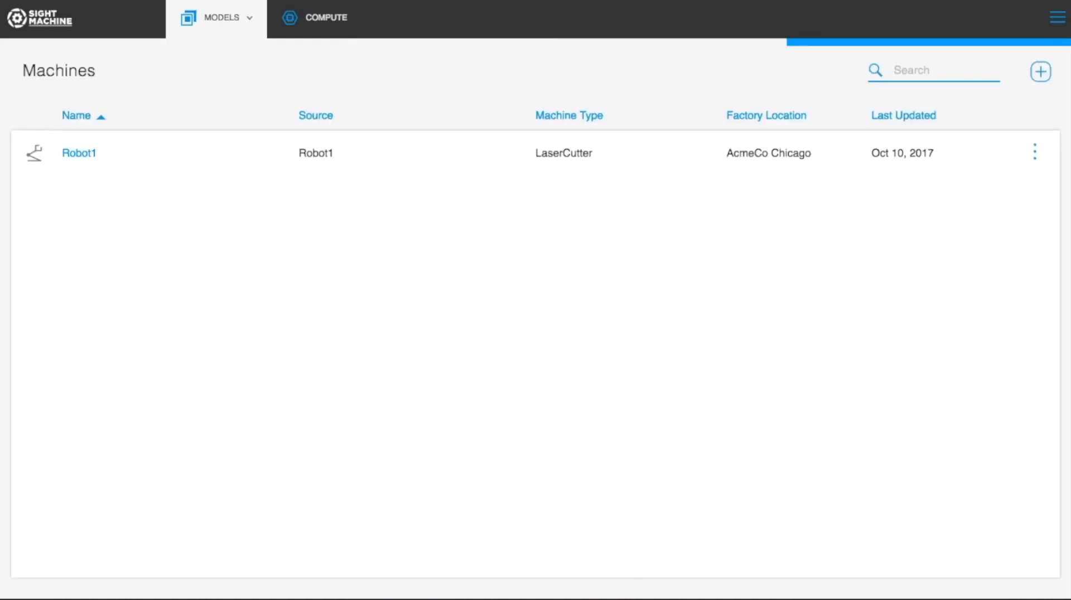
click(1056, 21)
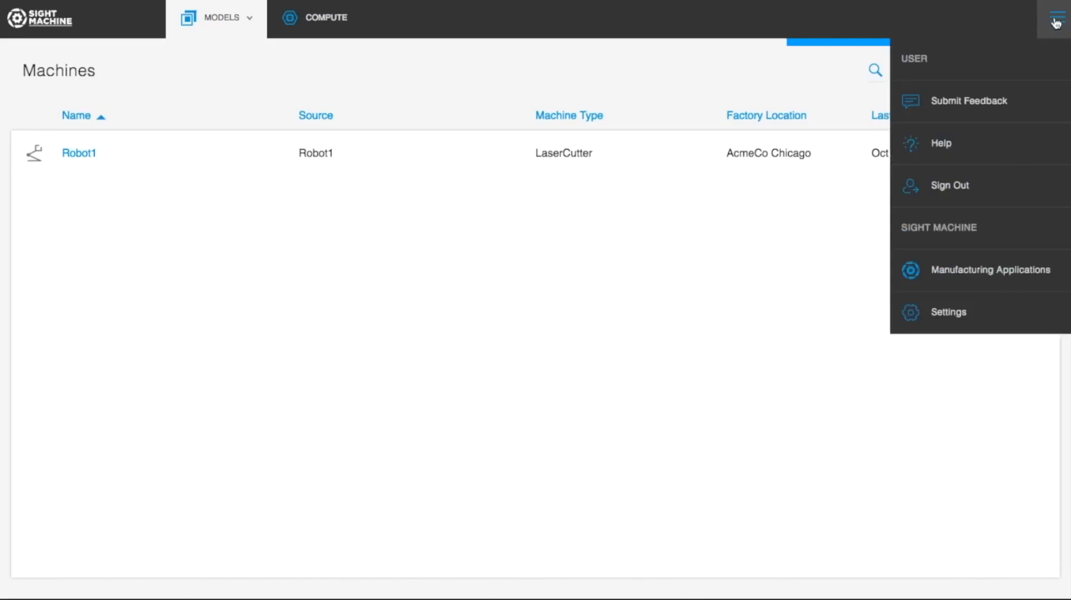
Step: Go from Global Operations View to the KPI chart of Robot1's Availability by Day
click(979, 280)
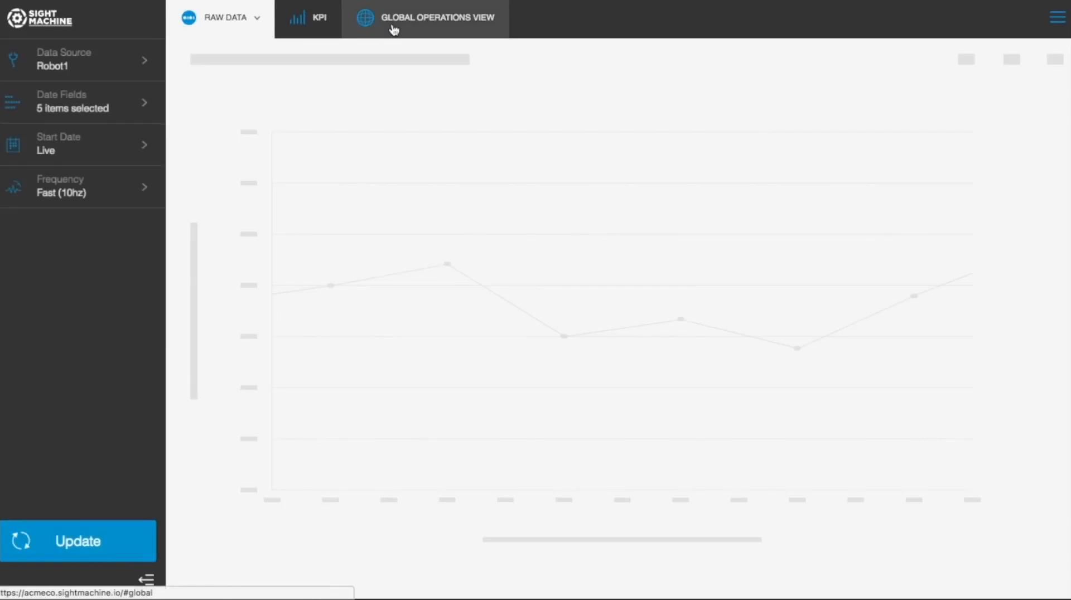
click(394, 26)
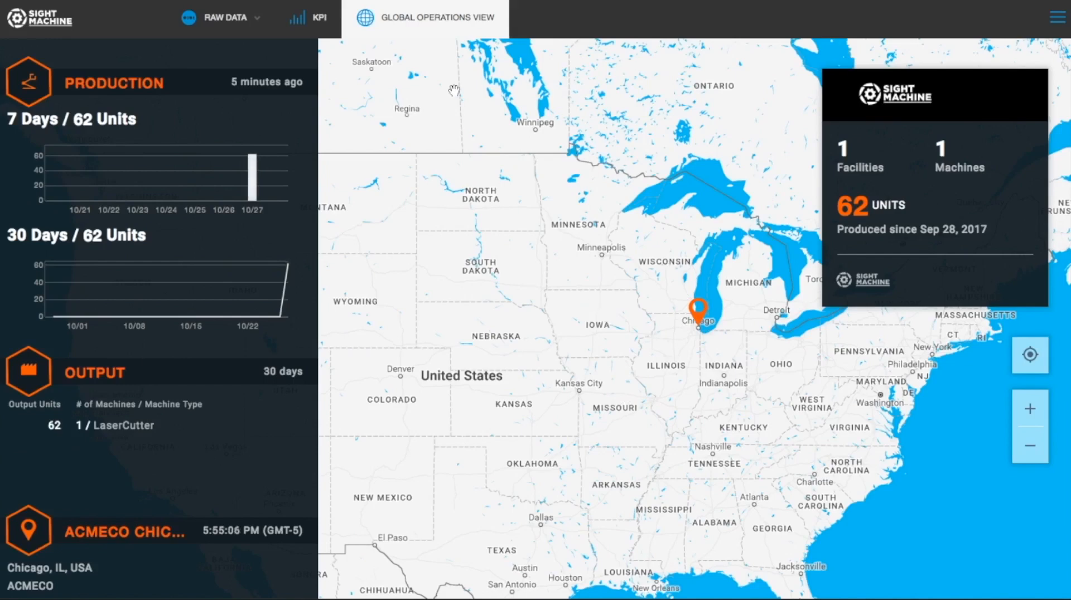
click(313, 18)
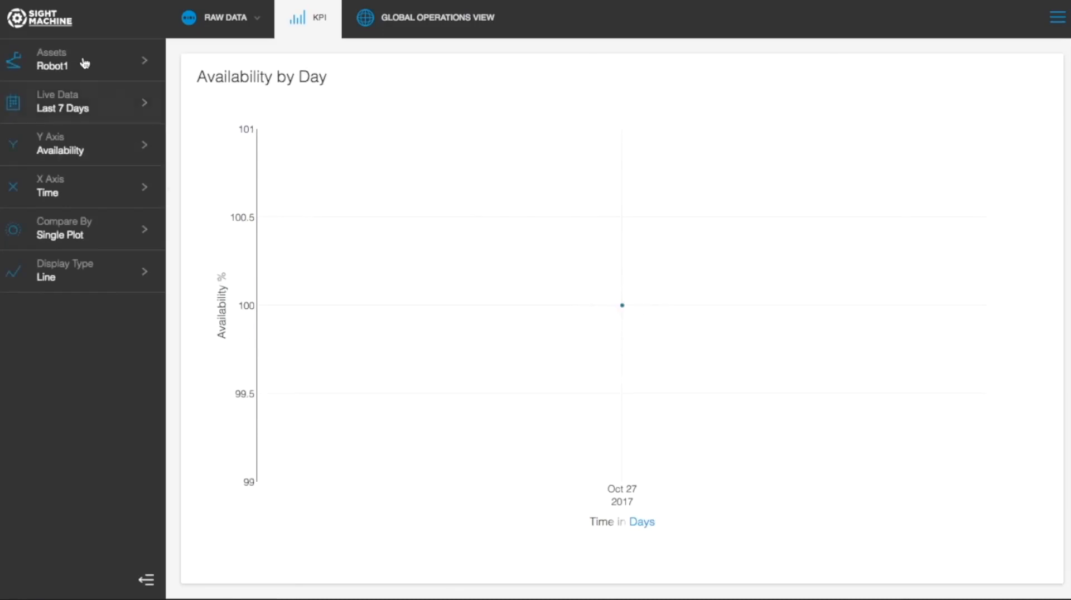
Step: Keep Availability on the Y axis and change the display type to Bar
mouse_move(628, 310)
click(149, 152)
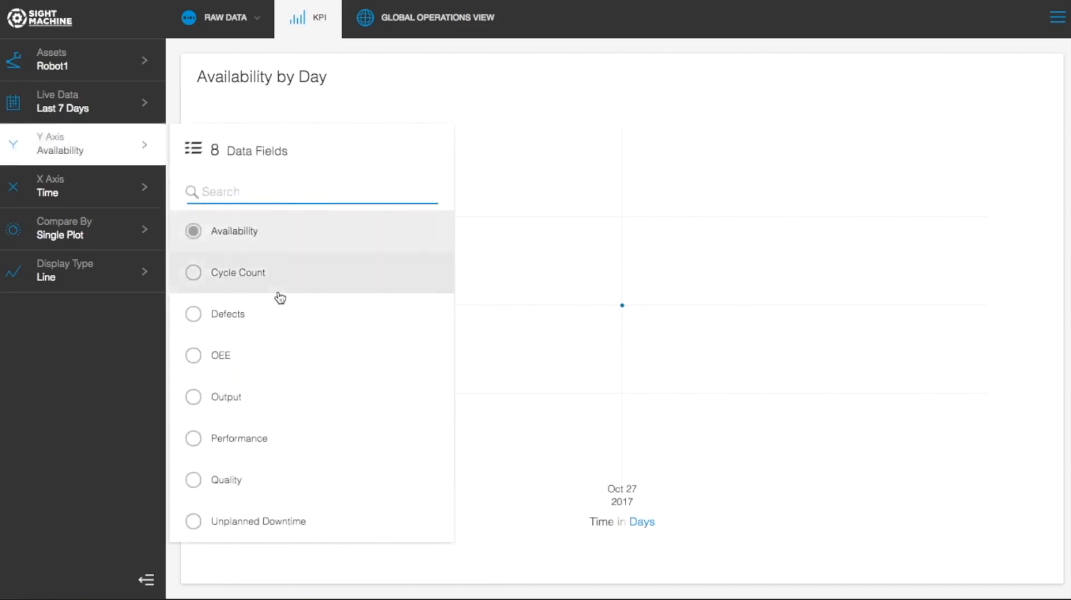
click(125, 150)
click(109, 278)
click(114, 275)
click(132, 284)
click(190, 312)
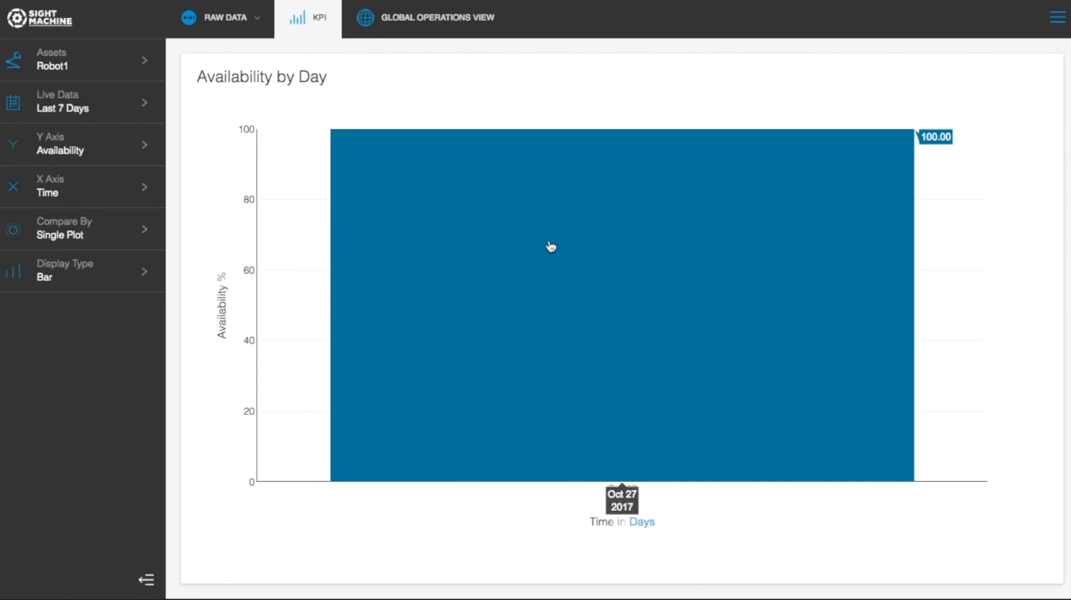
click(225, 19)
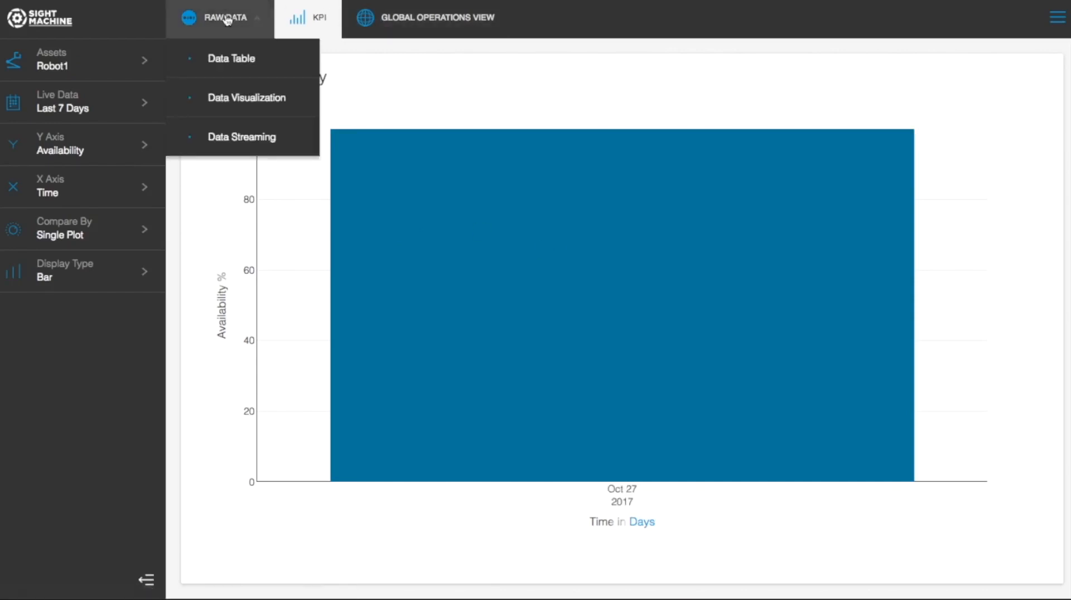
Step: Load Robot1's raw data table for Oct 27, 2017 and browse its 20 fields
click(221, 73)
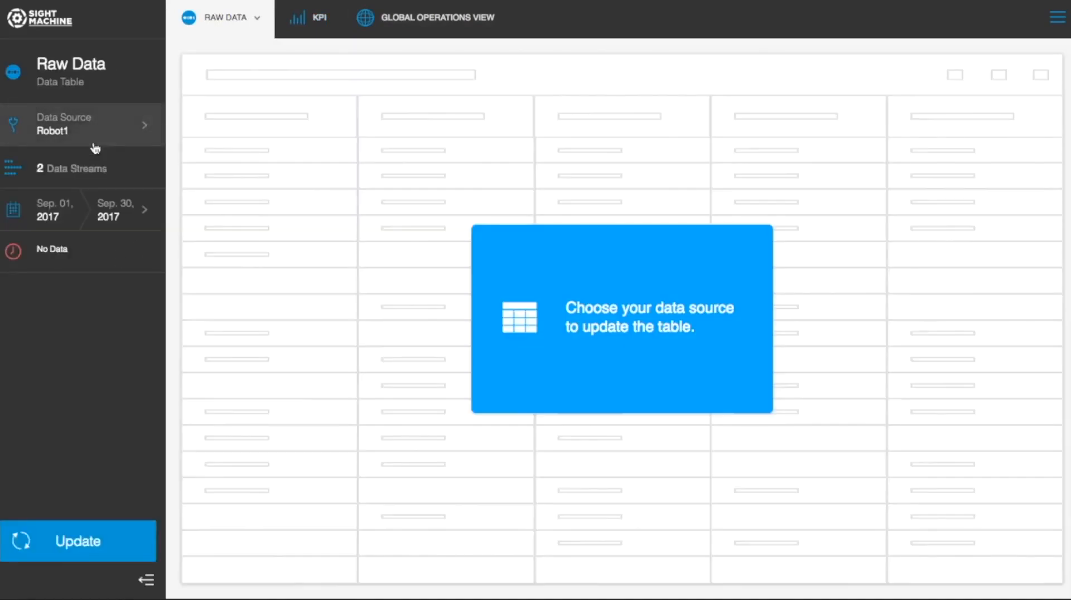
click(129, 217)
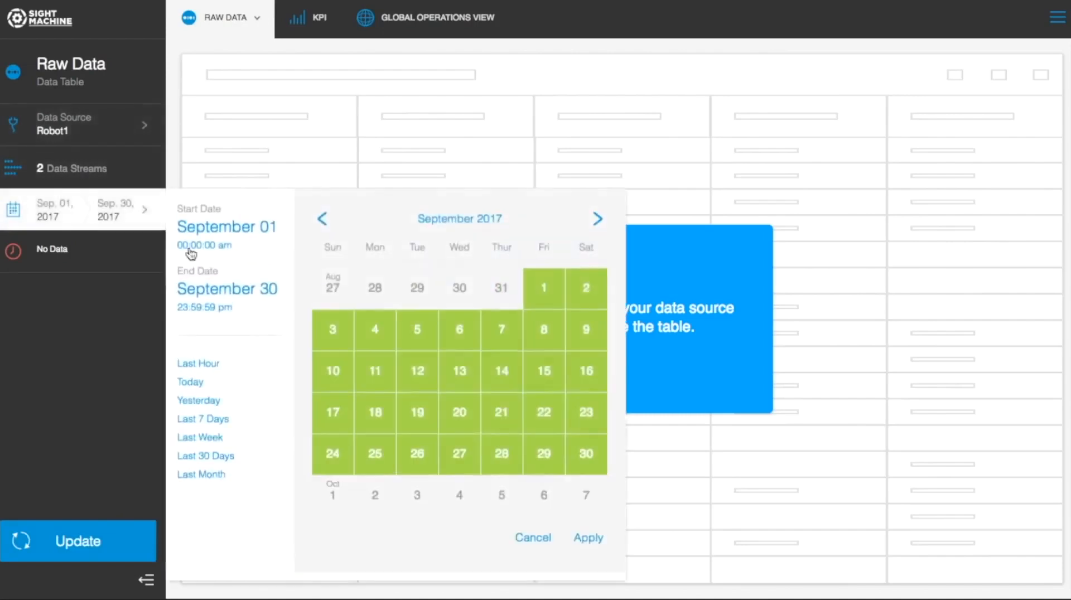
click(598, 220)
click(547, 420)
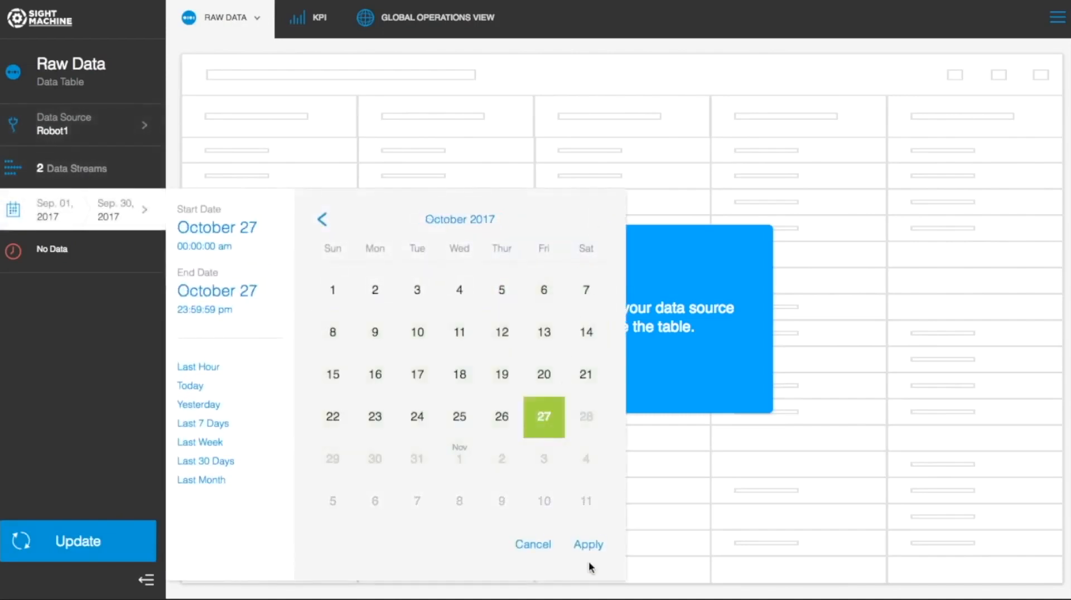
click(595, 551)
click(77, 537)
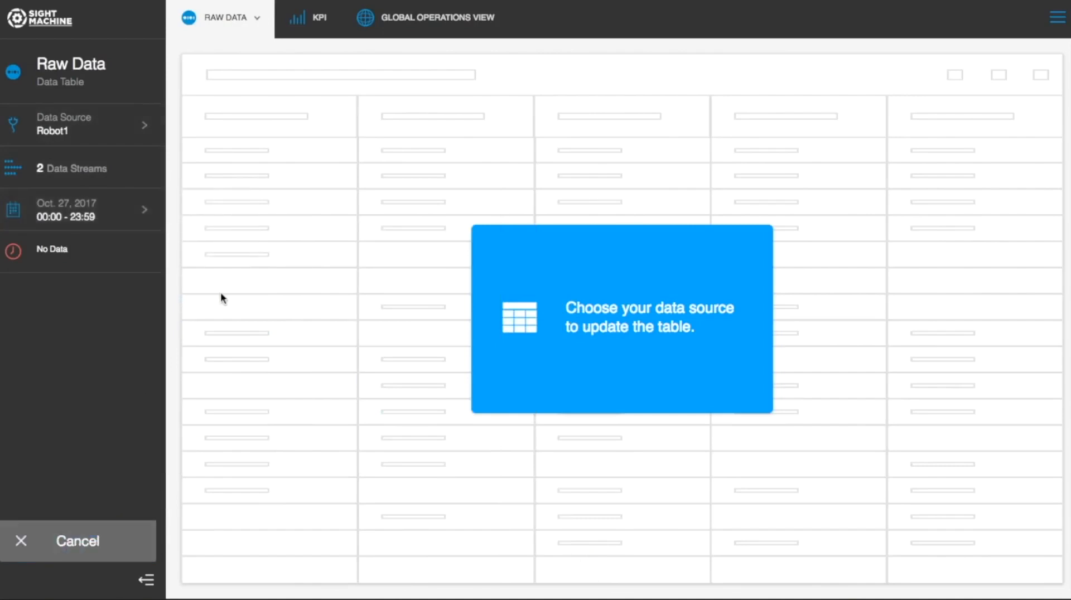
scroll(546, 257, right, 10)
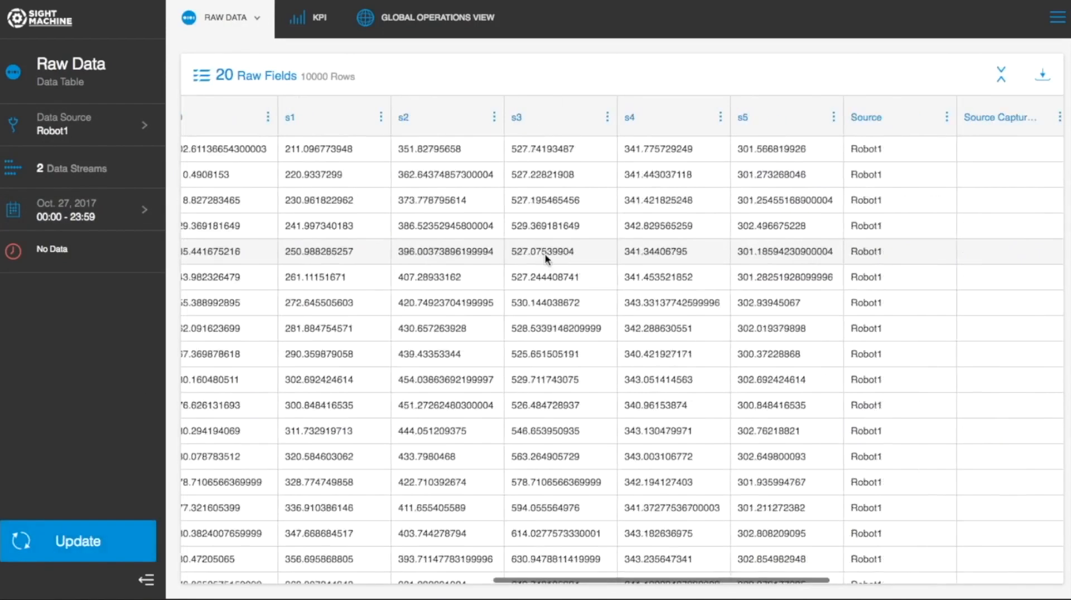
scroll(546, 257, right, 5)
scroll(545, 256, left, 15)
scroll(545, 255, down, 5)
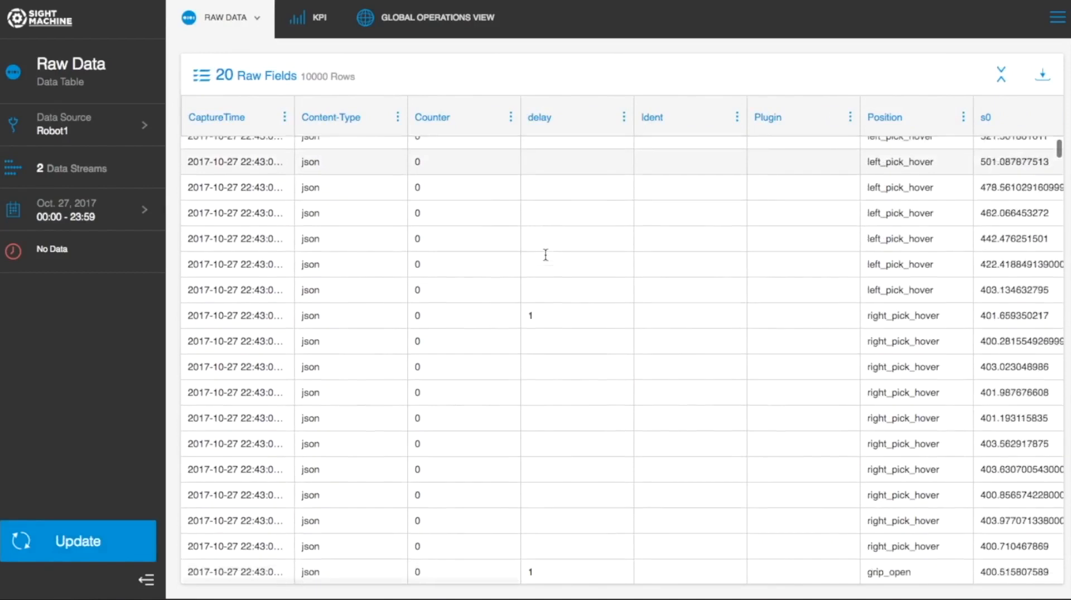
scroll(546, 255, down, 5)
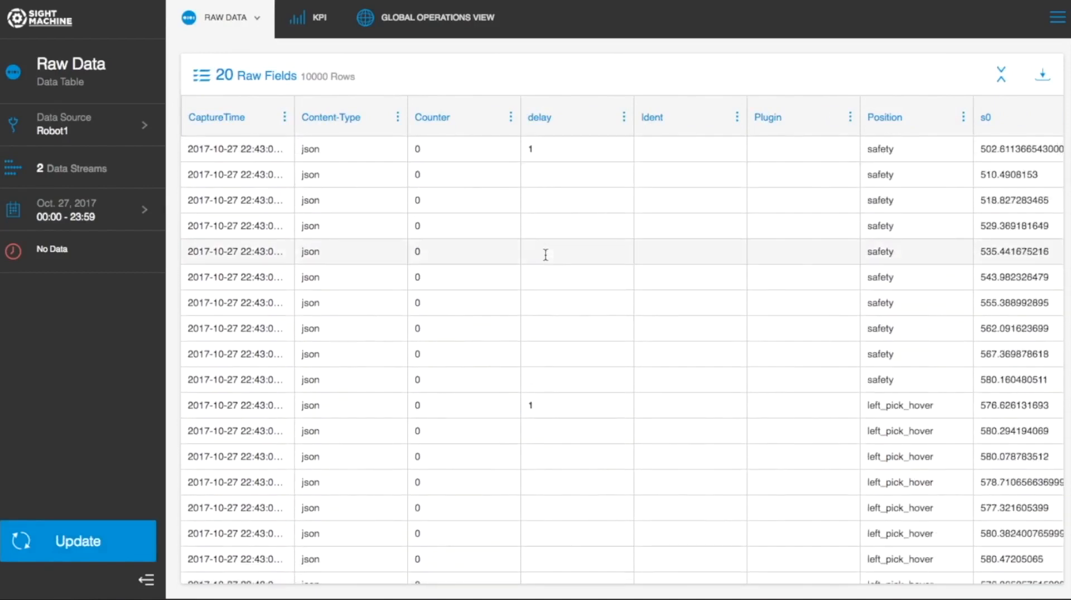